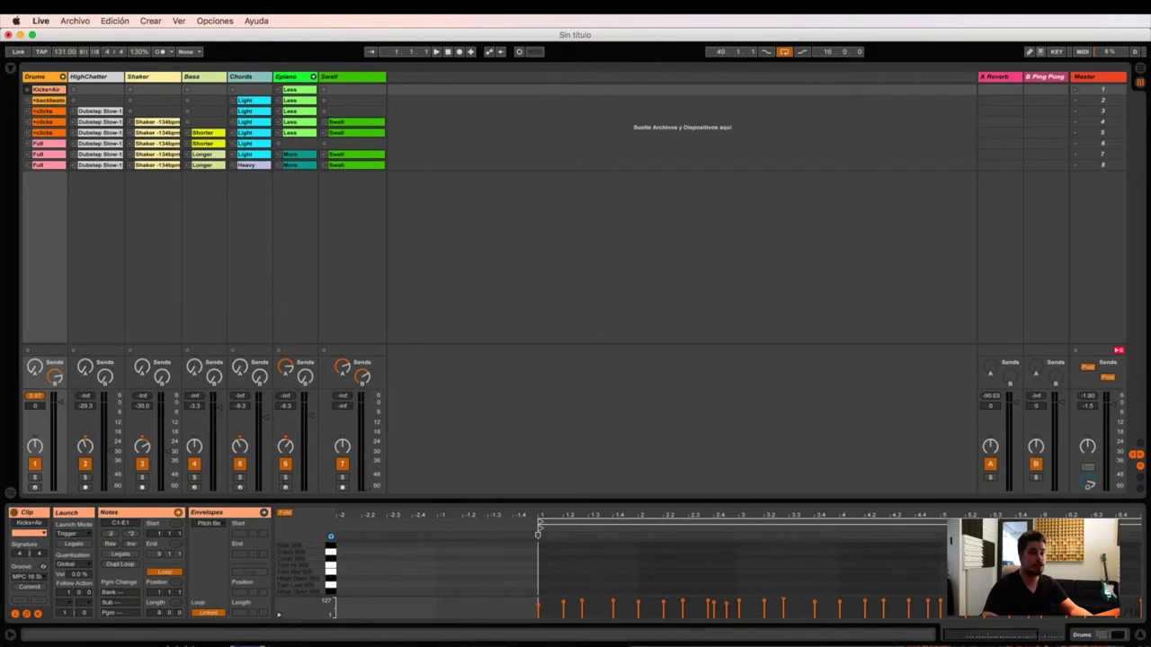
- Show the Arrangement View of the set and return to the Session View
{"action": "left_click", "coordinate": [1141, 72]}
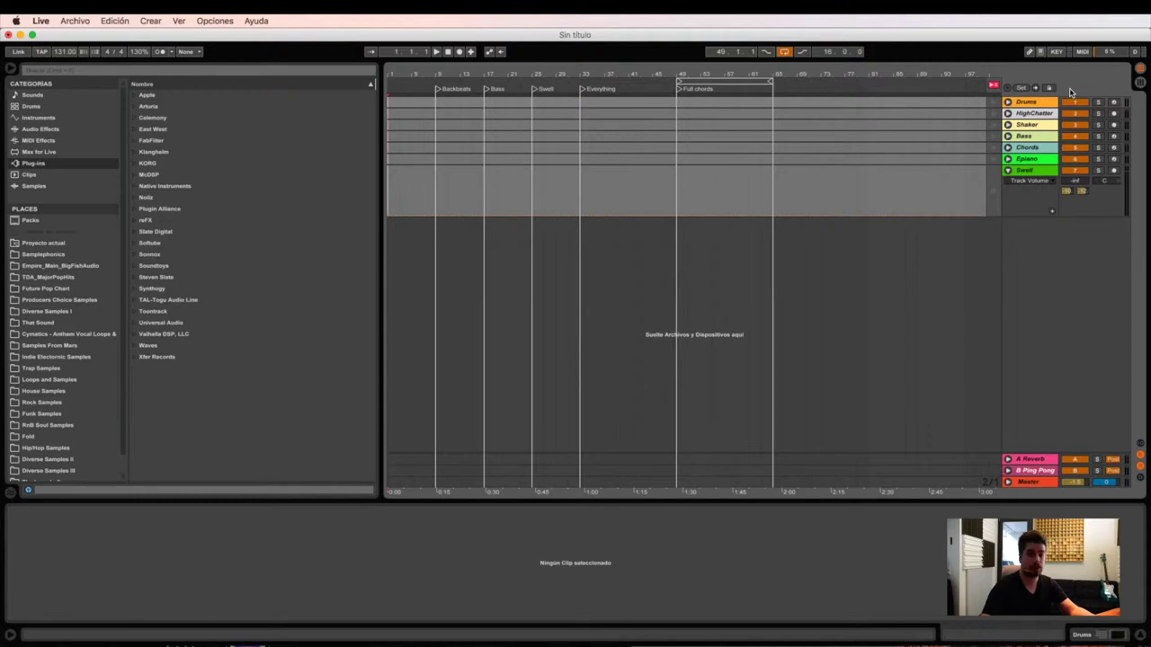
{"action": "key", "text": "Tab"}
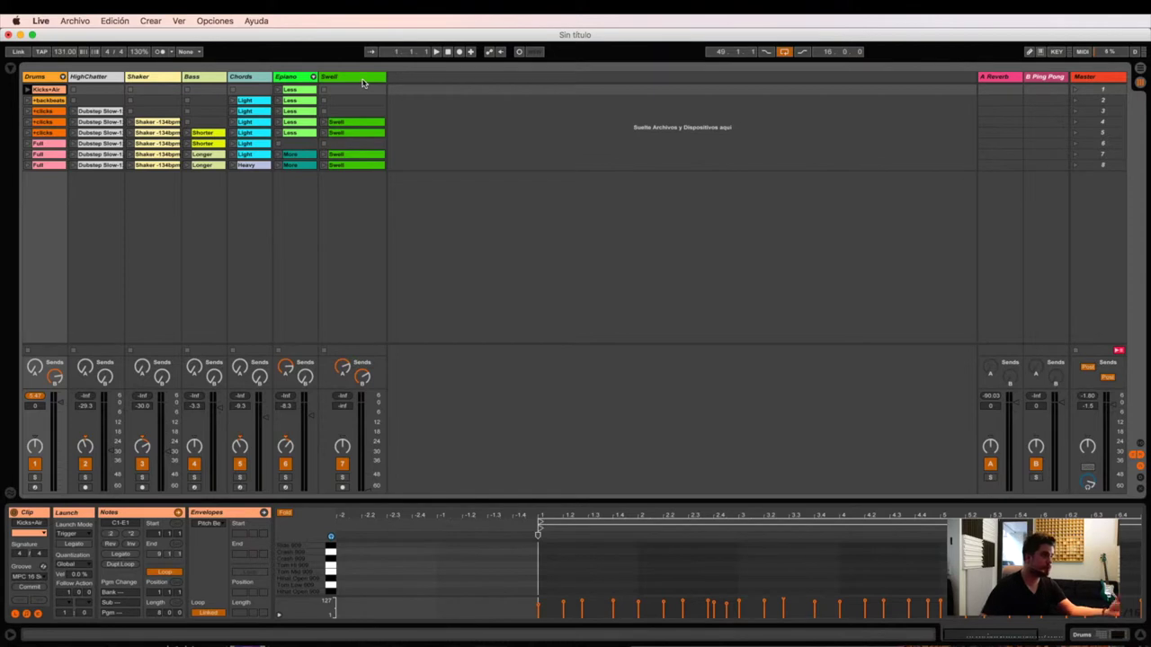
- Open the built-in help lessons, view the lesson on what is new in Live 9, and close the help view
{"action": "left_click", "coordinate": [258, 21]}
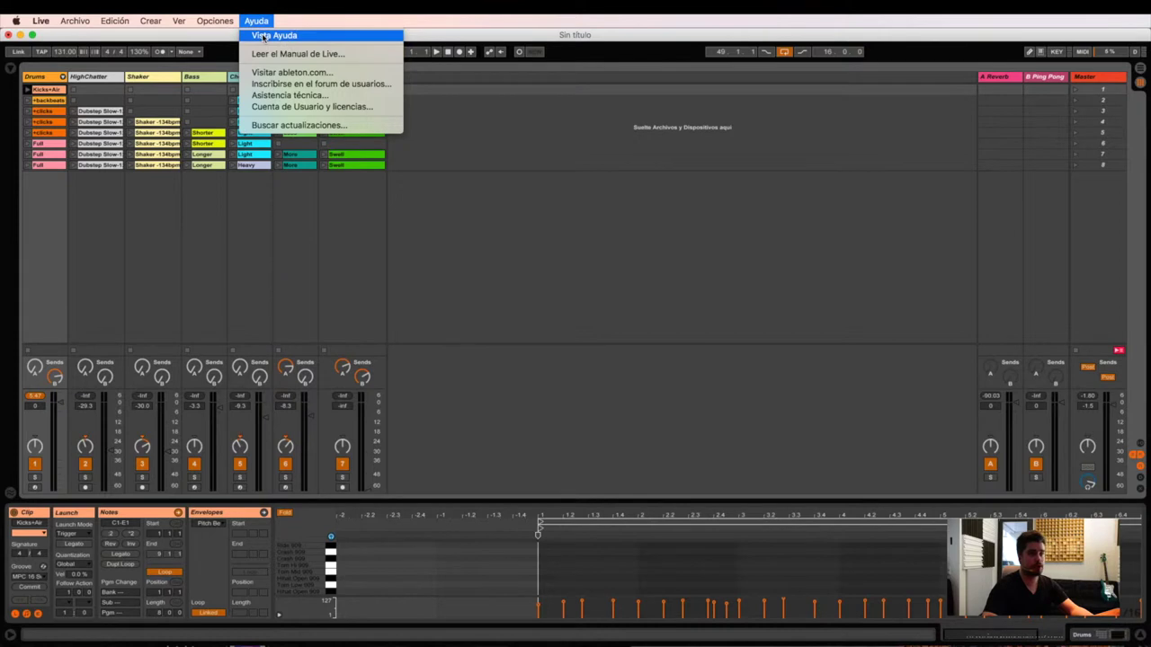
{"action": "left_click", "coordinate": [264, 35]}
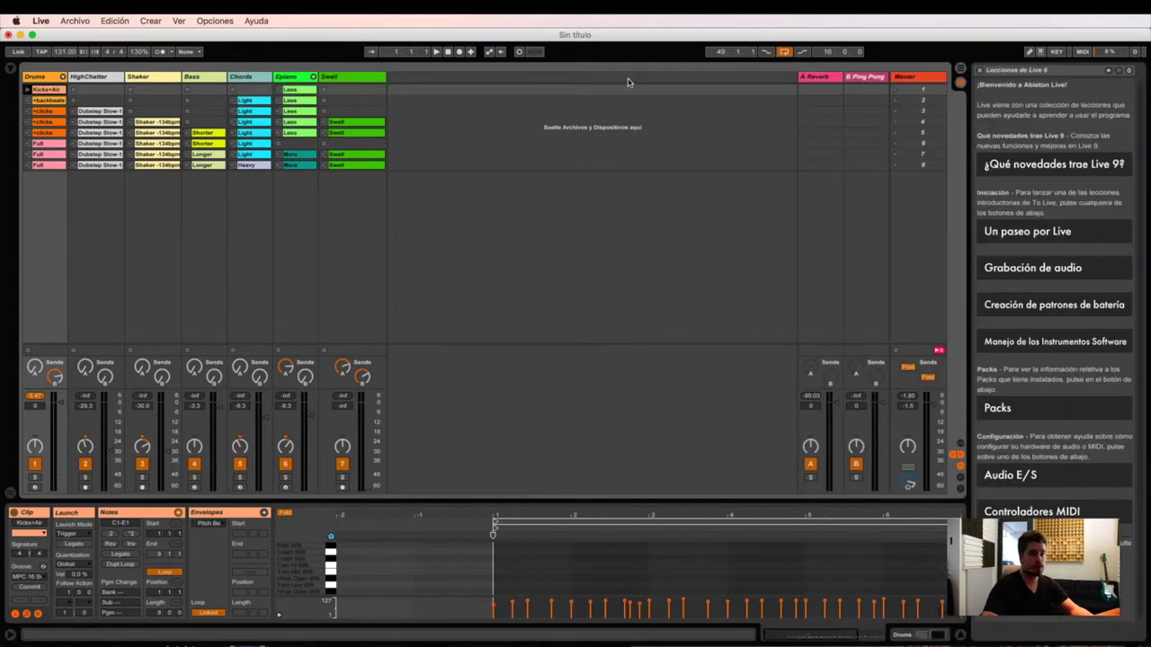
{"action": "left_click", "coordinate": [1009, 167]}
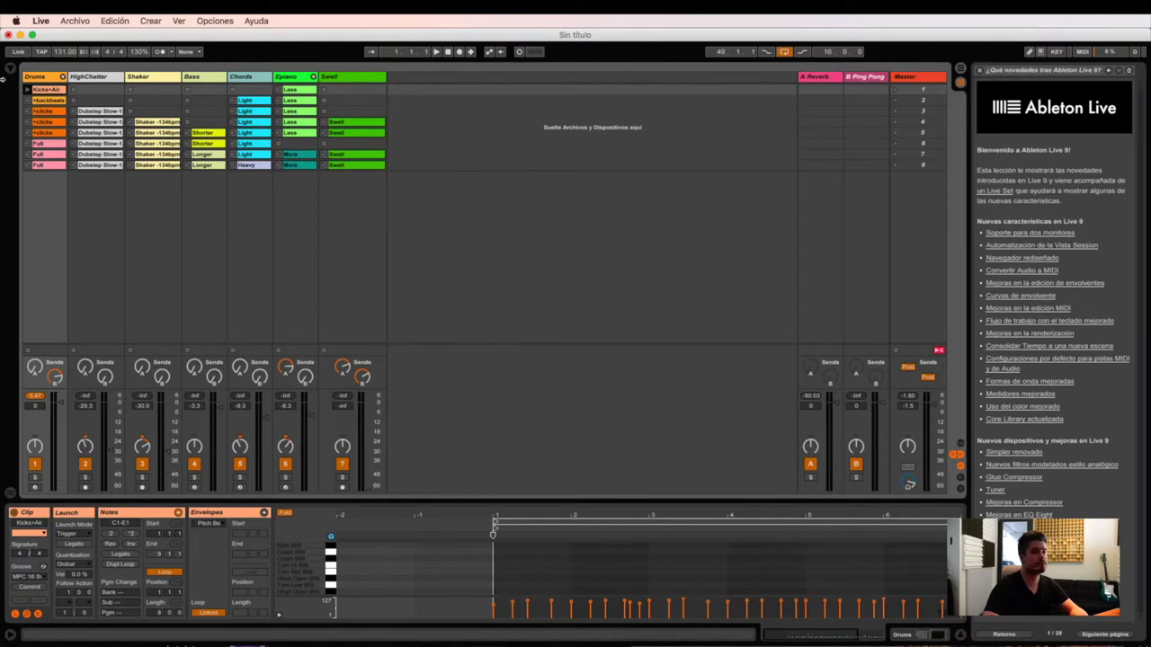
{"action": "left_click", "coordinate": [981, 71]}
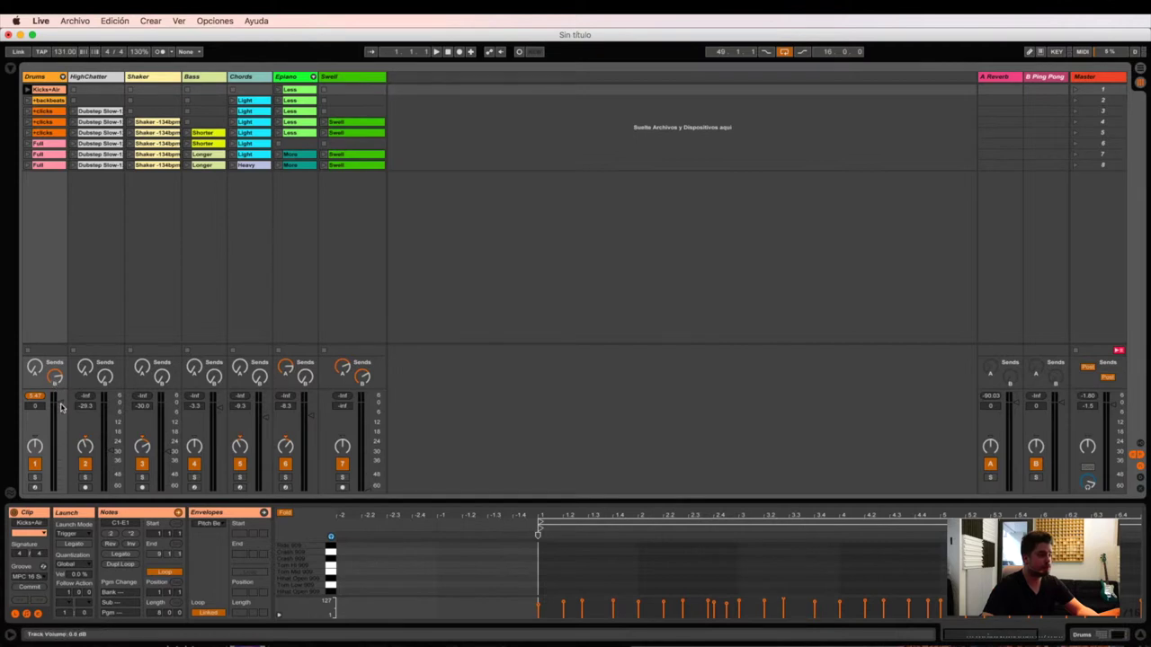
- Try the Drums track's activator, solo and record-arm switches, returning each to its original state
{"action": "left_click", "coordinate": [35, 464]}
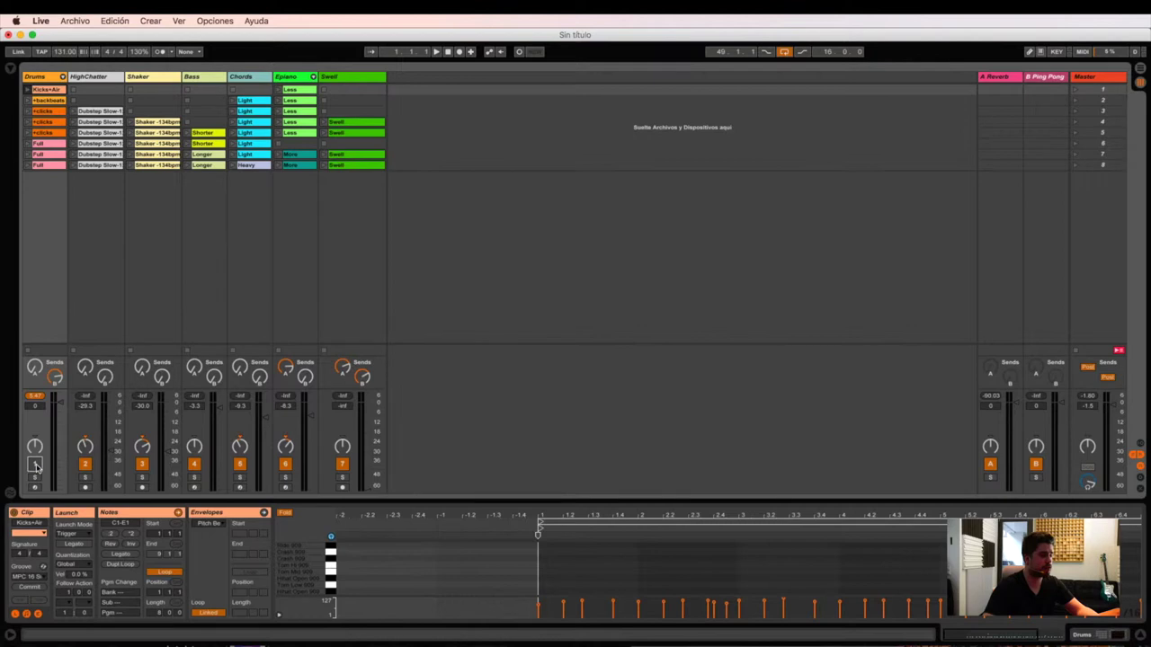
{"action": "left_click", "coordinate": [35, 478]}
{"action": "left_click", "coordinate": [35, 479]}
{"action": "left_click", "coordinate": [35, 488]}
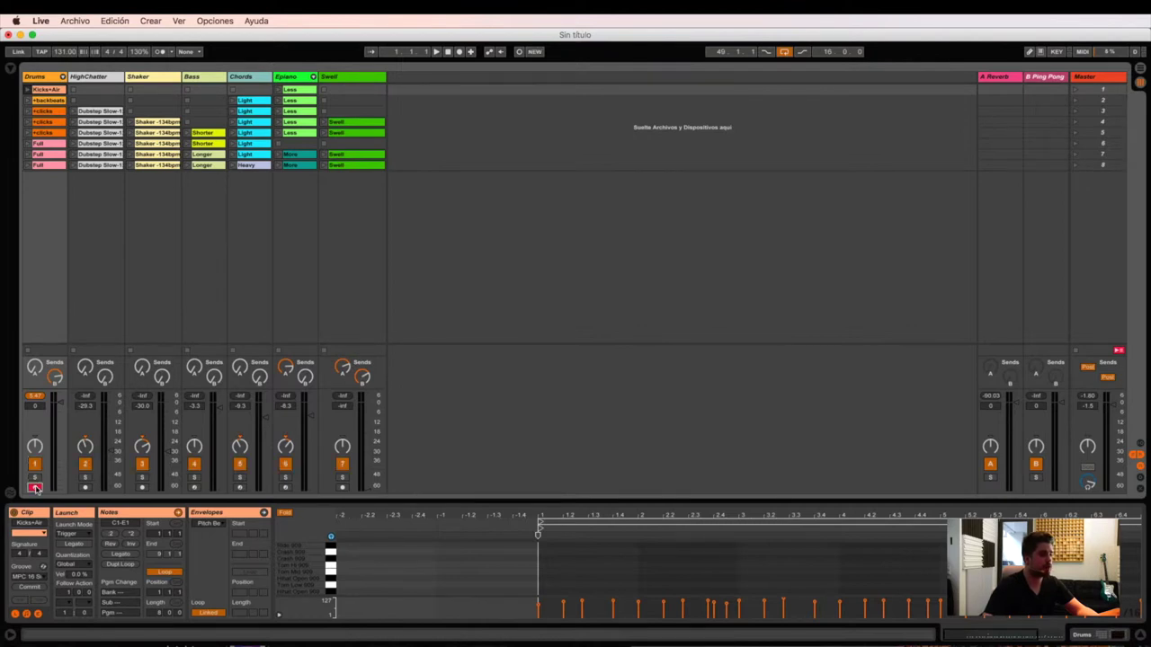
{"action": "left_click", "coordinate": [35, 487]}
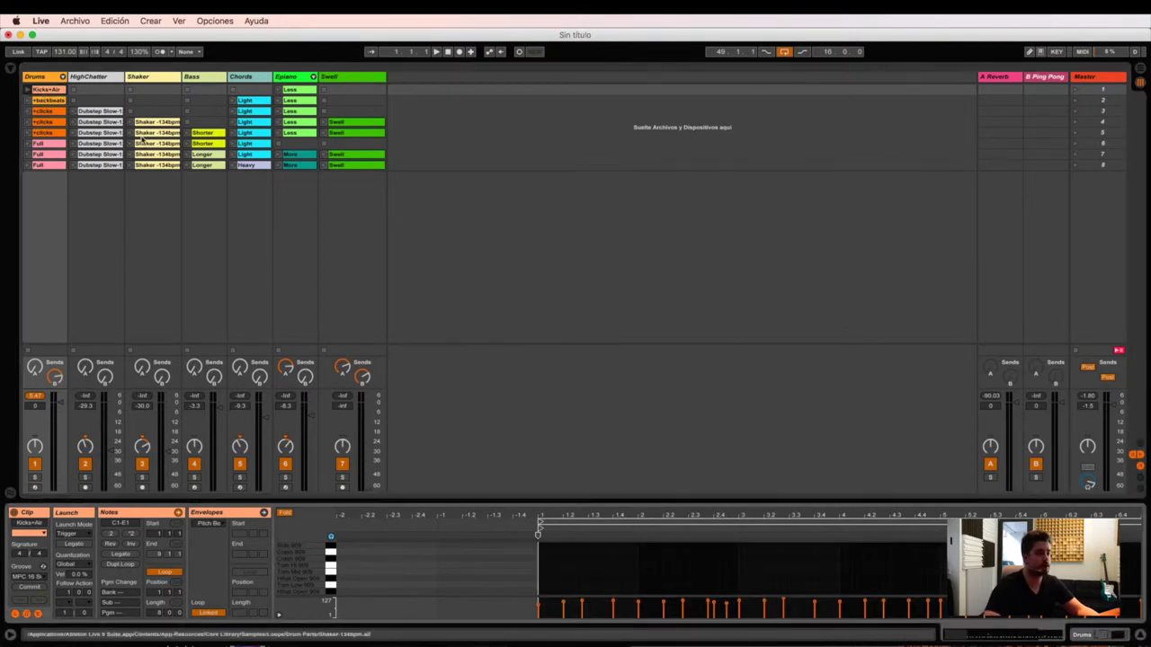
- Enlarge the clip detail area and display the notes of the +backbeats and Kicks+Air drum clips
{"action": "left_click_drag", "start_coordinate": [596, 497], "coordinate": [609, 411]}
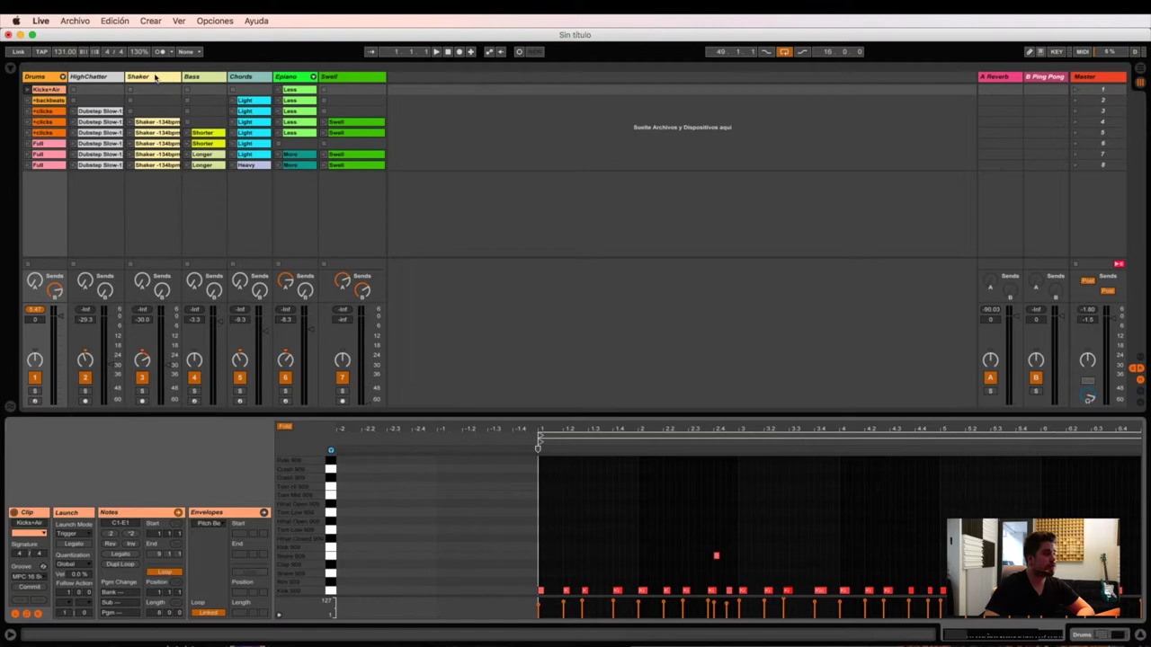
{"action": "left_click", "coordinate": [49, 99]}
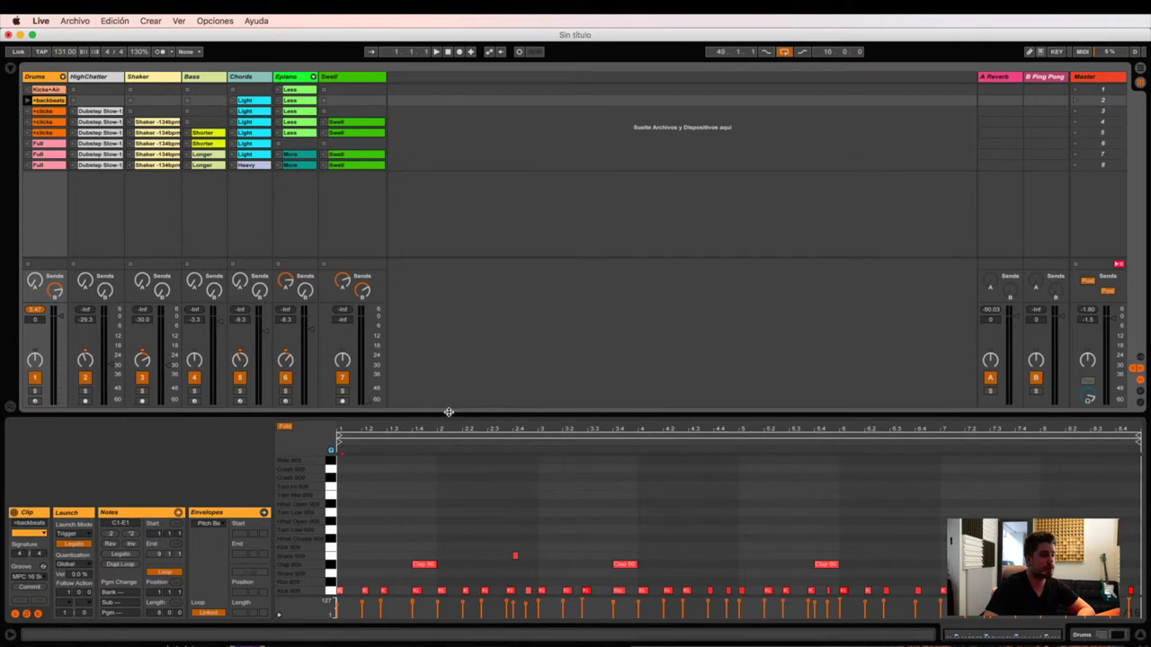
{"action": "left_click_drag", "start_coordinate": [448, 412], "coordinate": [448, 390]}
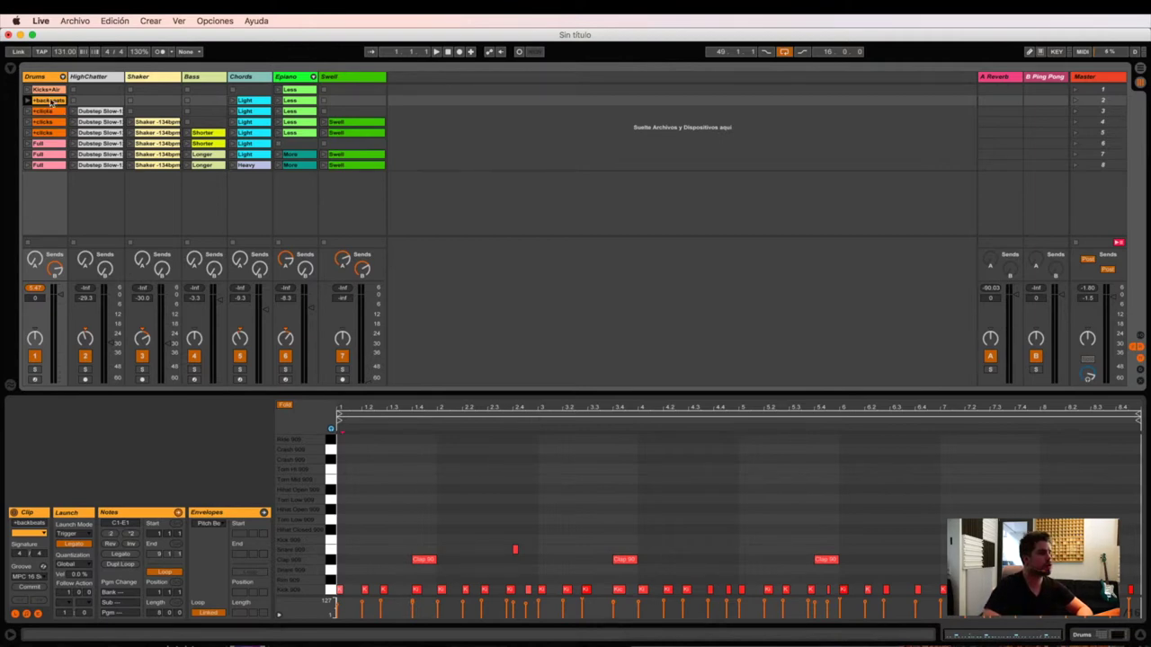
{"action": "left_click", "coordinate": [53, 90]}
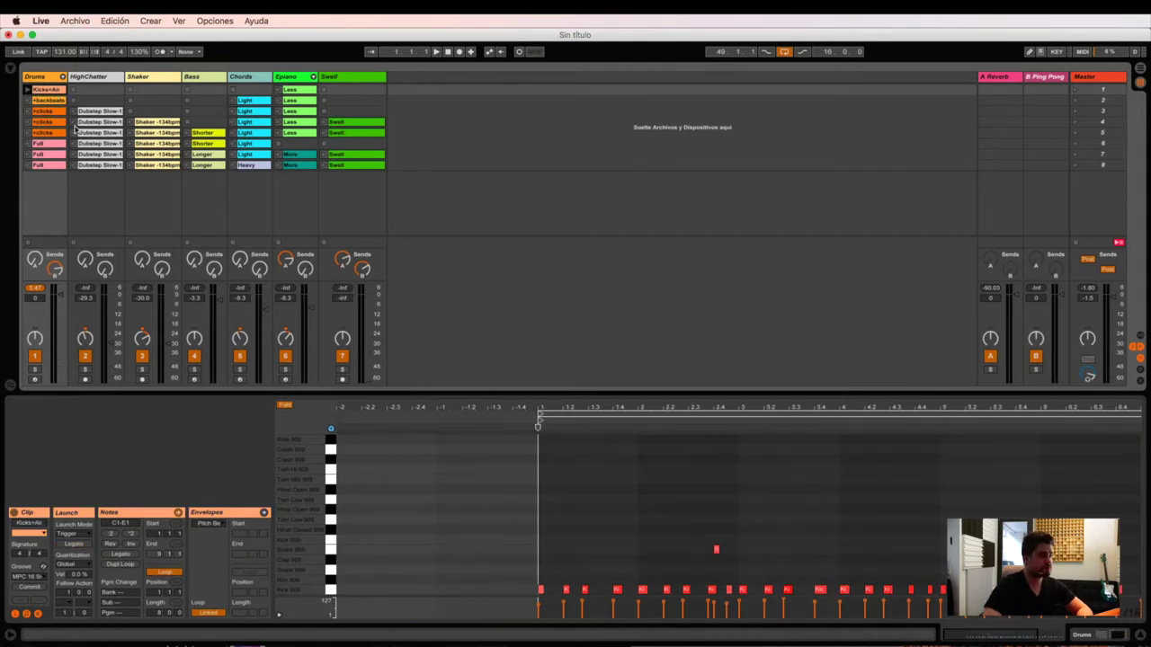
- Audition the Kicks+Air clip on its own and the whole of scene 1, stopping playback after each
{"action": "left_click", "coordinate": [28, 90]}
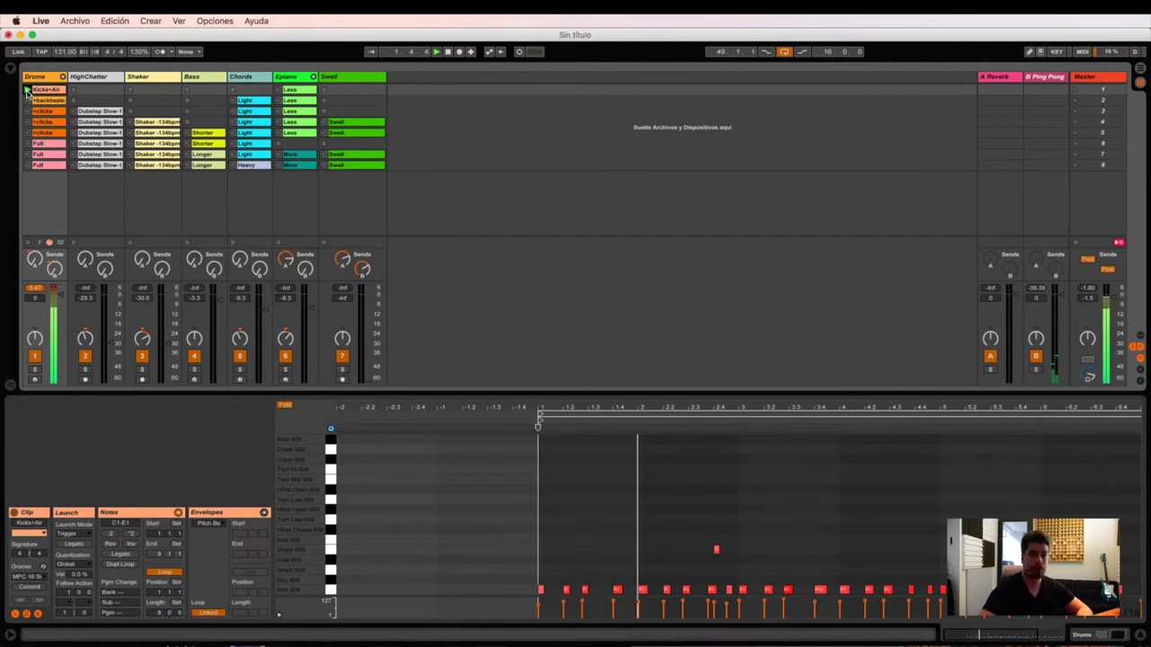
{"action": "key", "text": "space"}
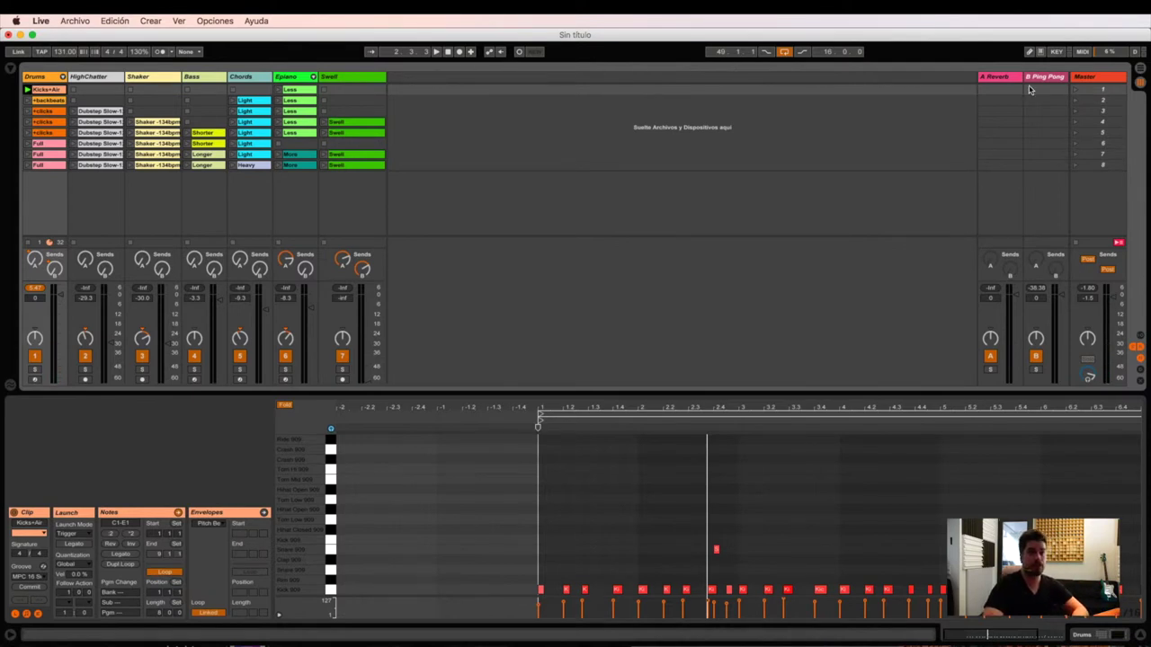
{"action": "left_click", "coordinate": [1076, 91]}
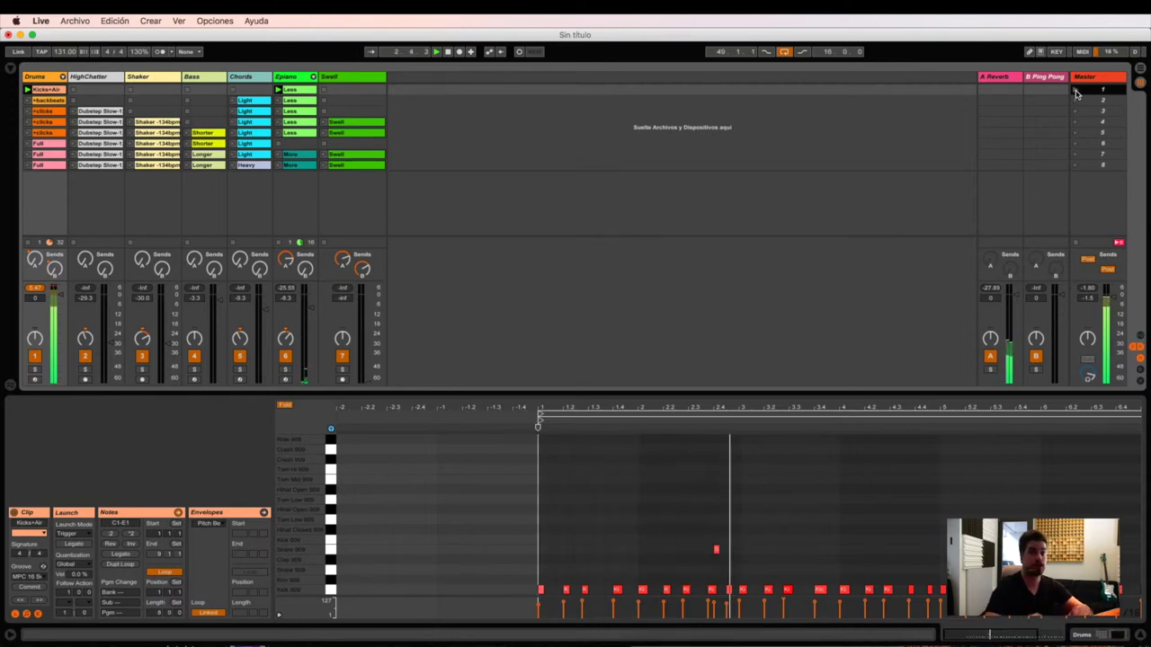
{"action": "key", "text": "space"}
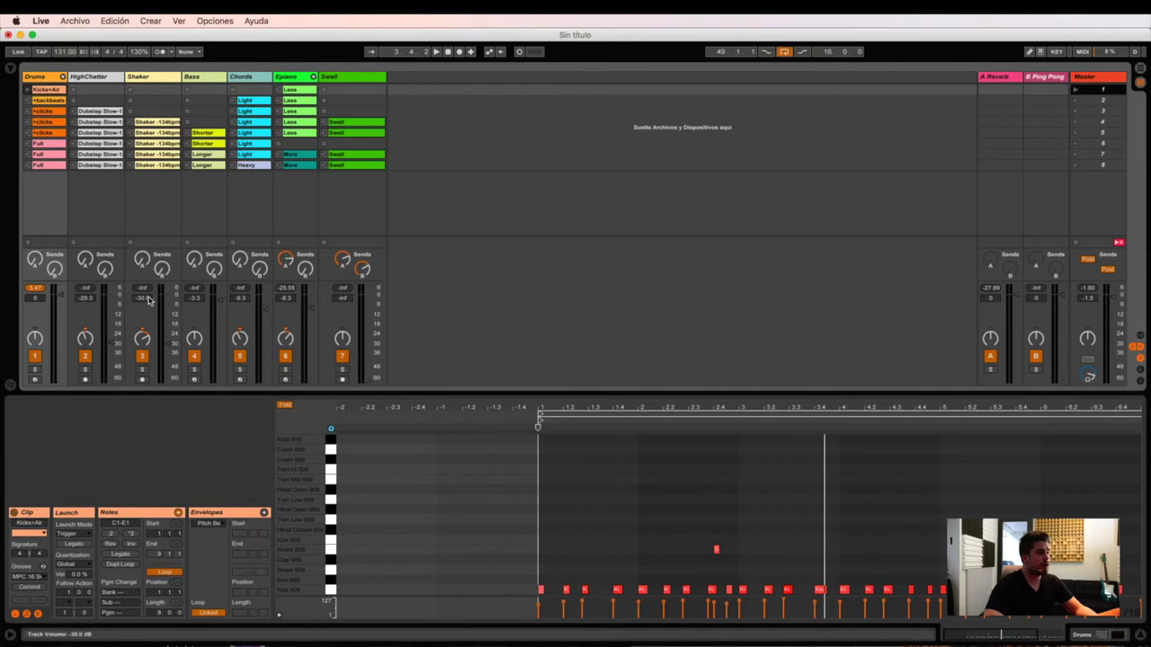
- Select the Drums track, and hide and restore the Launch settings of the Kicks+Air clip
{"action": "left_click", "coordinate": [36, 79]}
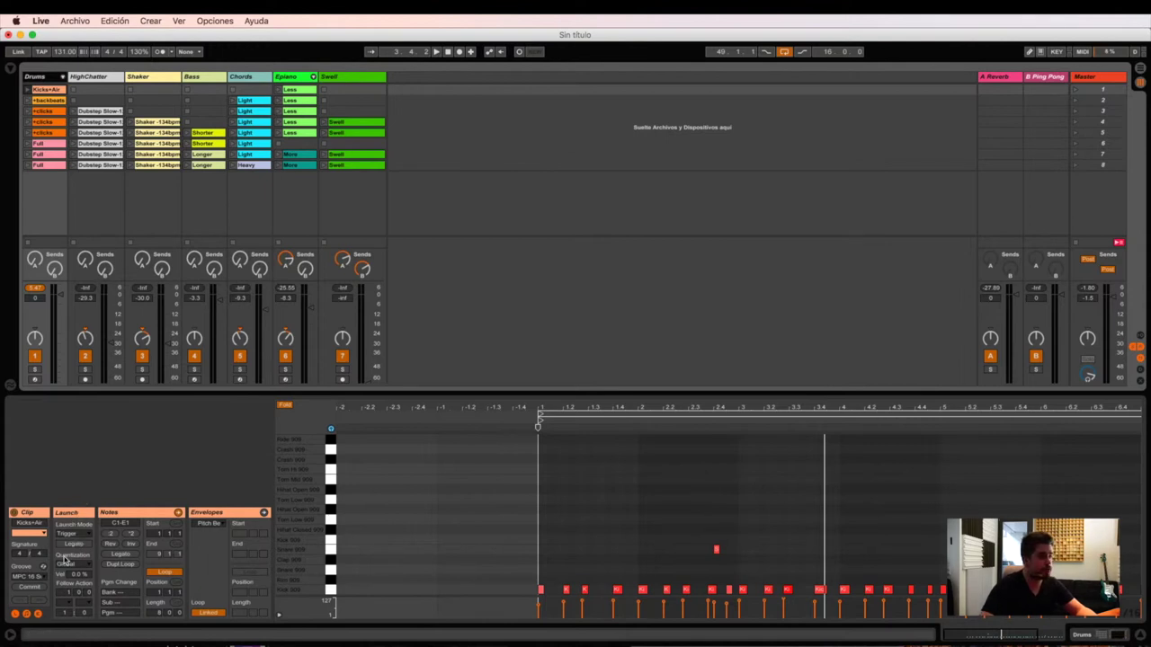
{"action": "left_click", "coordinate": [15, 616]}
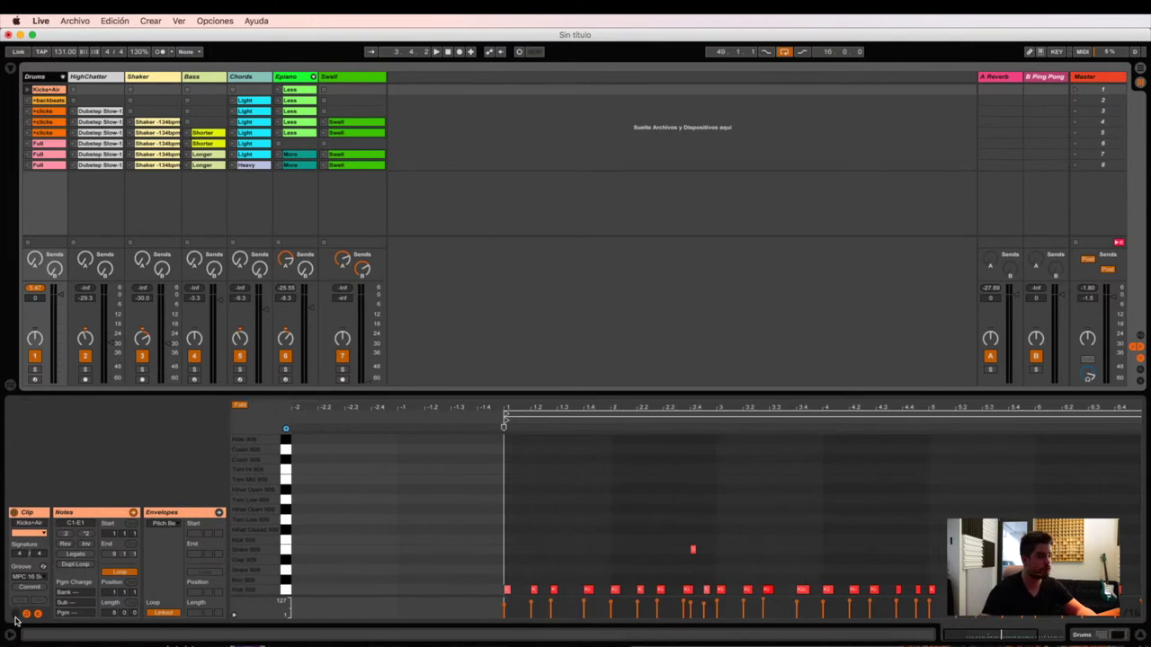
{"action": "left_click", "coordinate": [15, 615]}
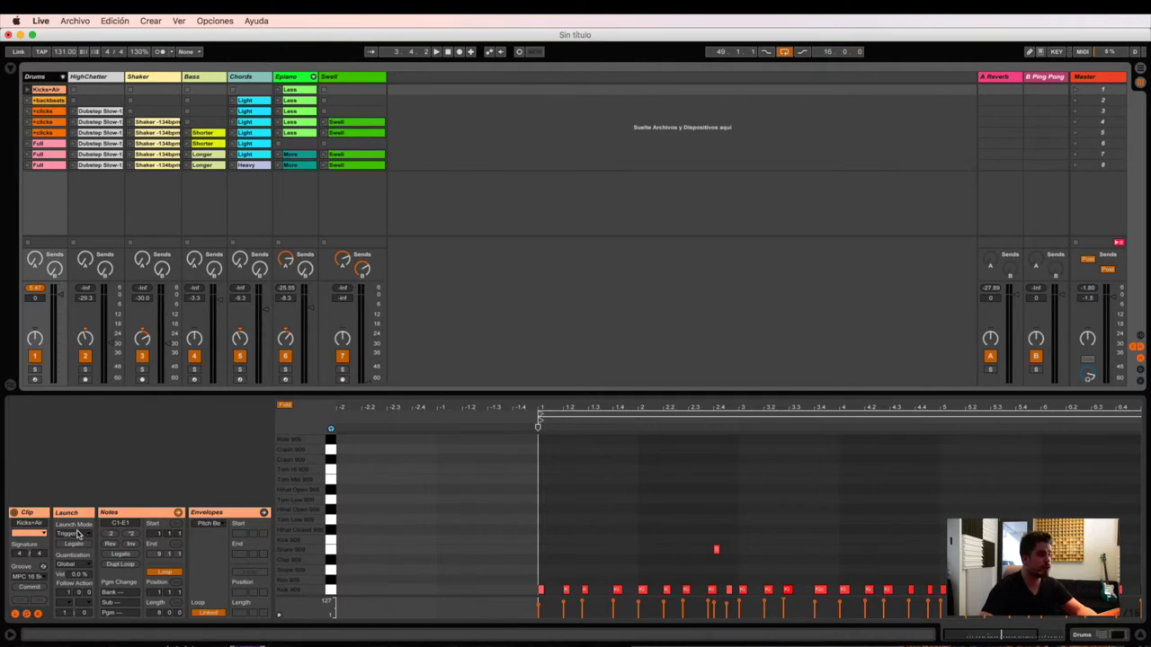
- Play the Kicks+Air clip while viewing its full note loop, and stop playback
{"action": "left_click", "coordinate": [27, 90]}
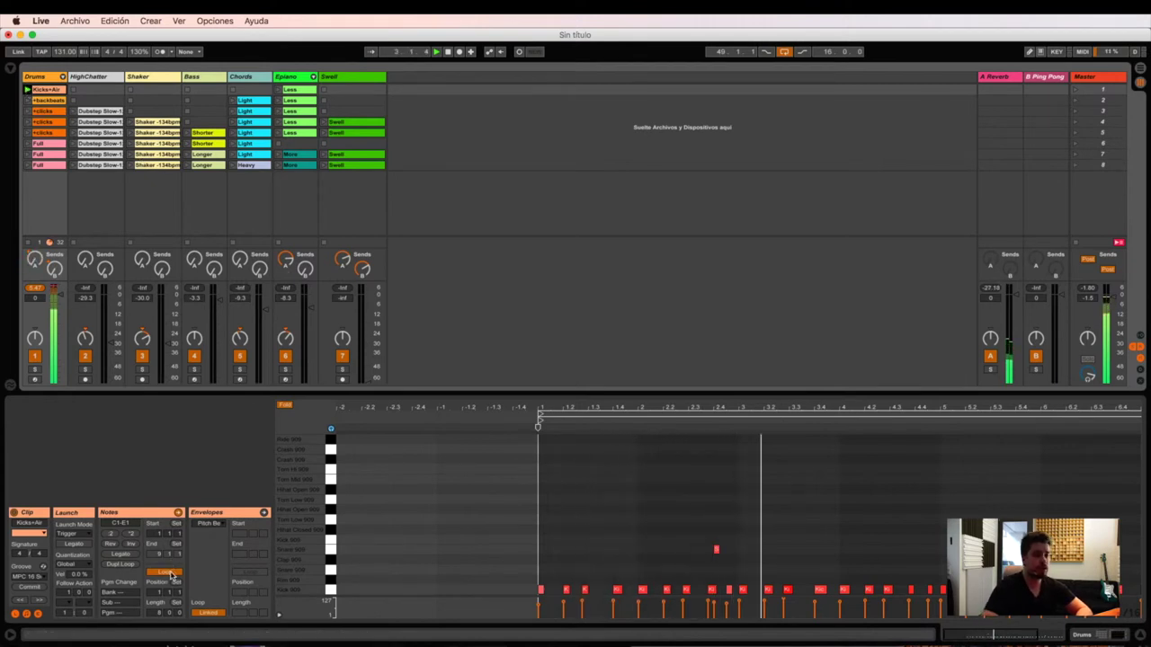
{"action": "left_click", "coordinate": [368, 566]}
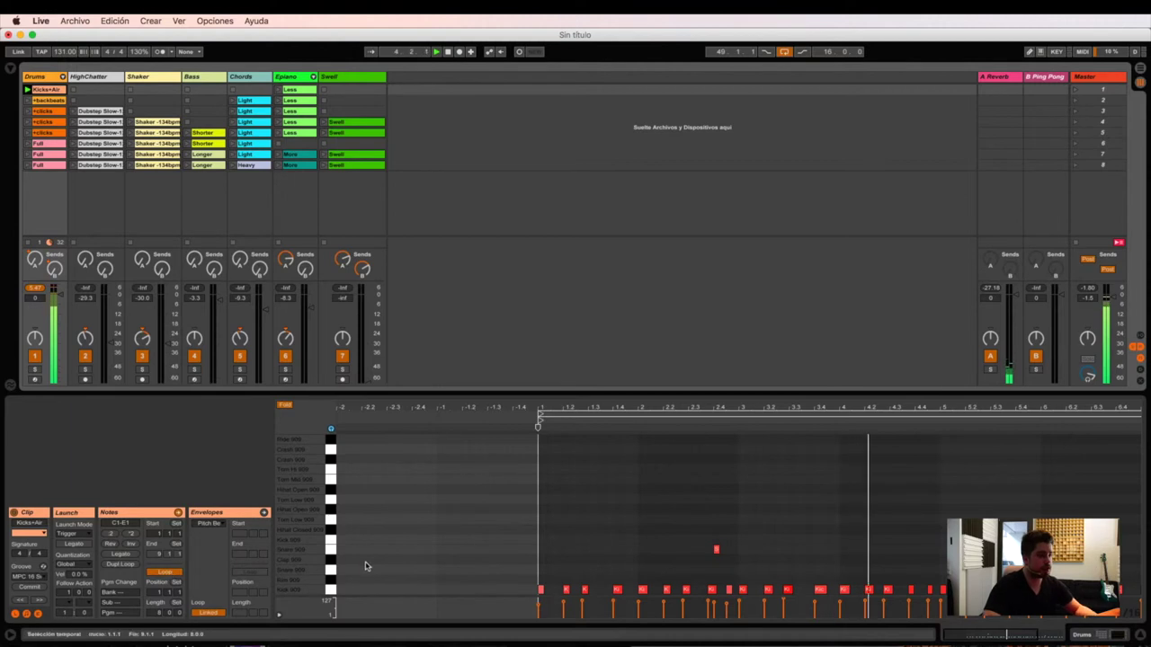
{"action": "key", "text": "super+a"}
{"action": "scroll", "coordinate": [368, 566], "scroll_direction": "right", "scroll_amount": 3}
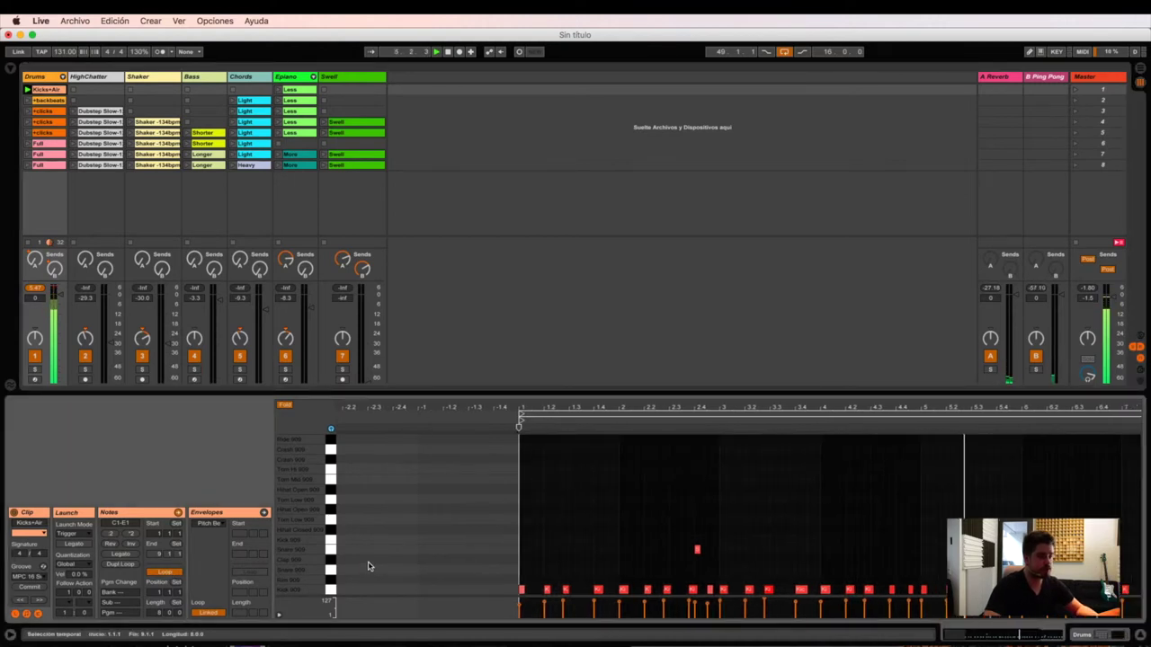
{"action": "scroll", "coordinate": [368, 566], "scroll_direction": "right", "scroll_amount": 3}
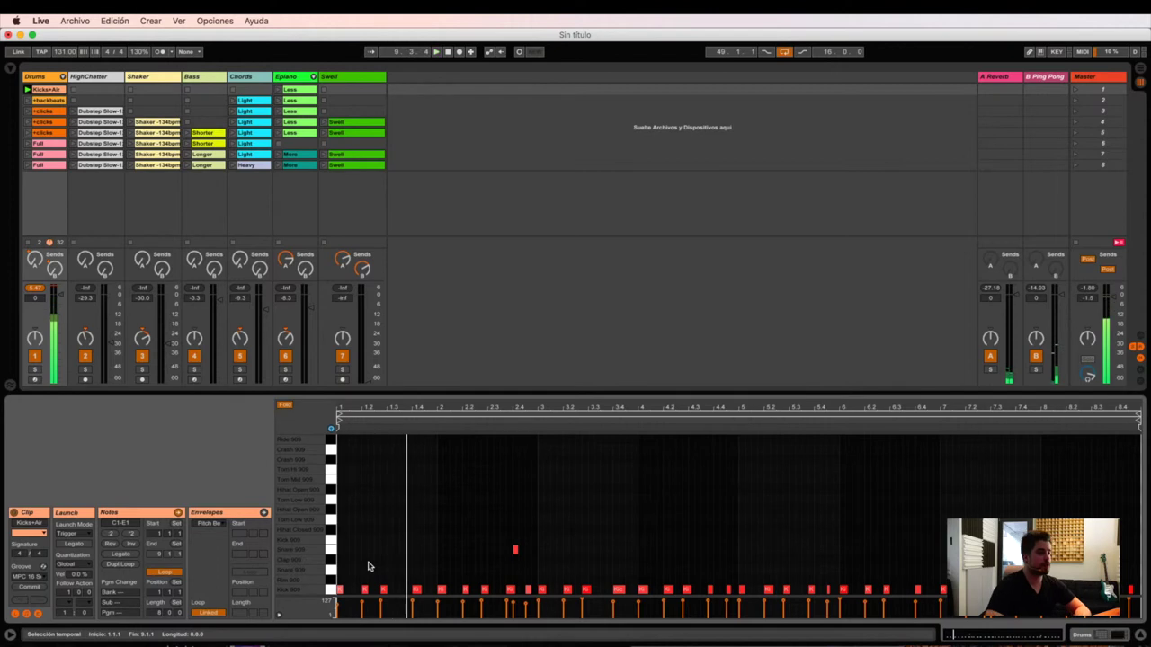
{"action": "left_click", "coordinate": [379, 553]}
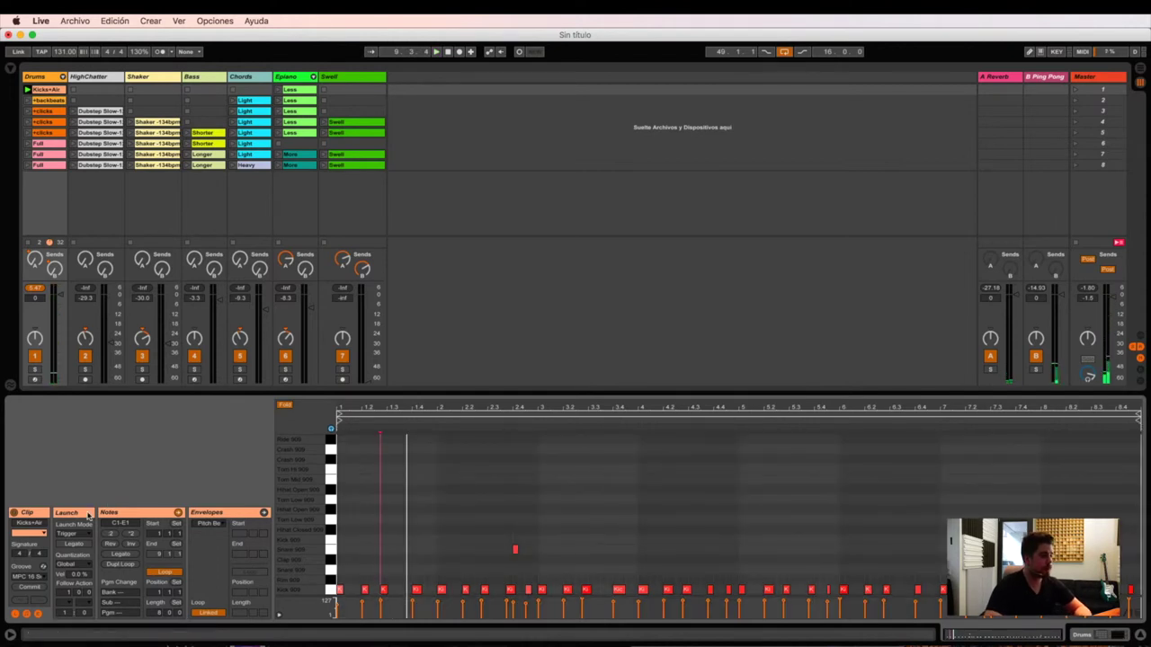
- Set the Kicks+Air clip's launch mode to Gate and test launching it
{"action": "left_click", "coordinate": [77, 537]}
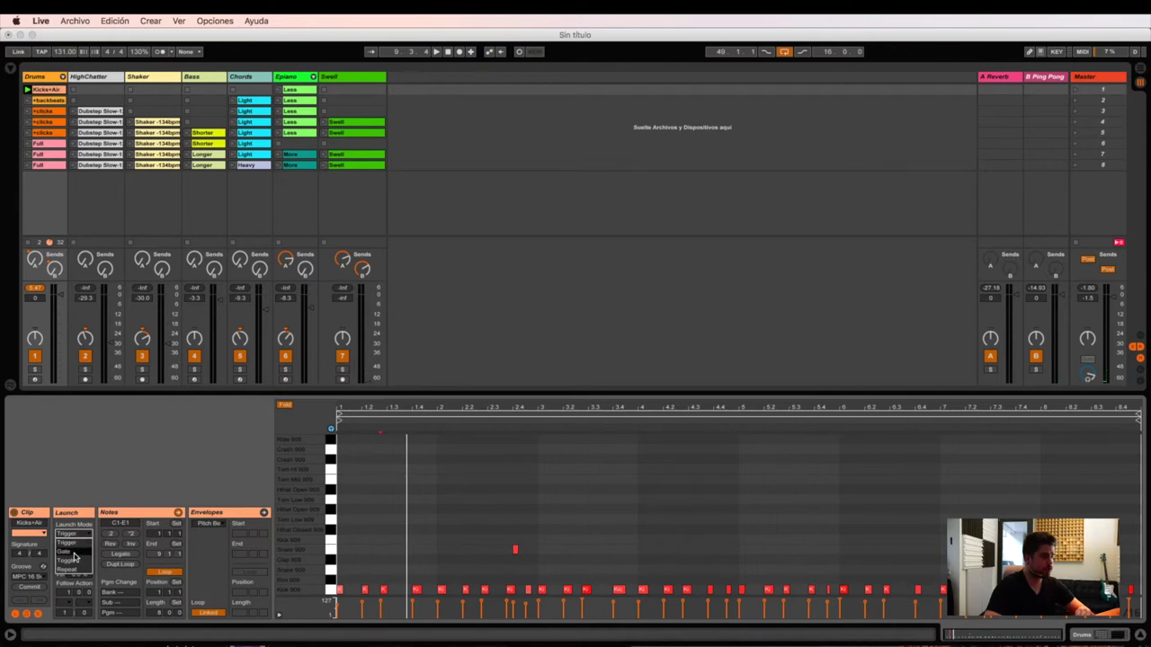
{"action": "left_click", "coordinate": [75, 551]}
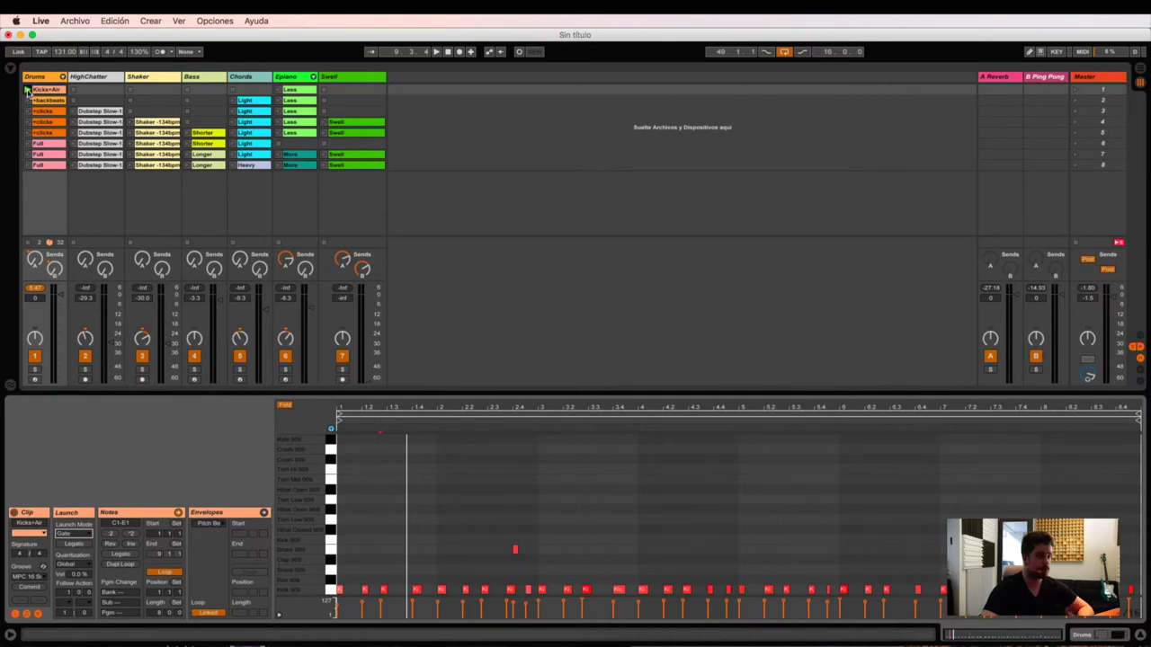
{"action": "left_click", "coordinate": [28, 90]}
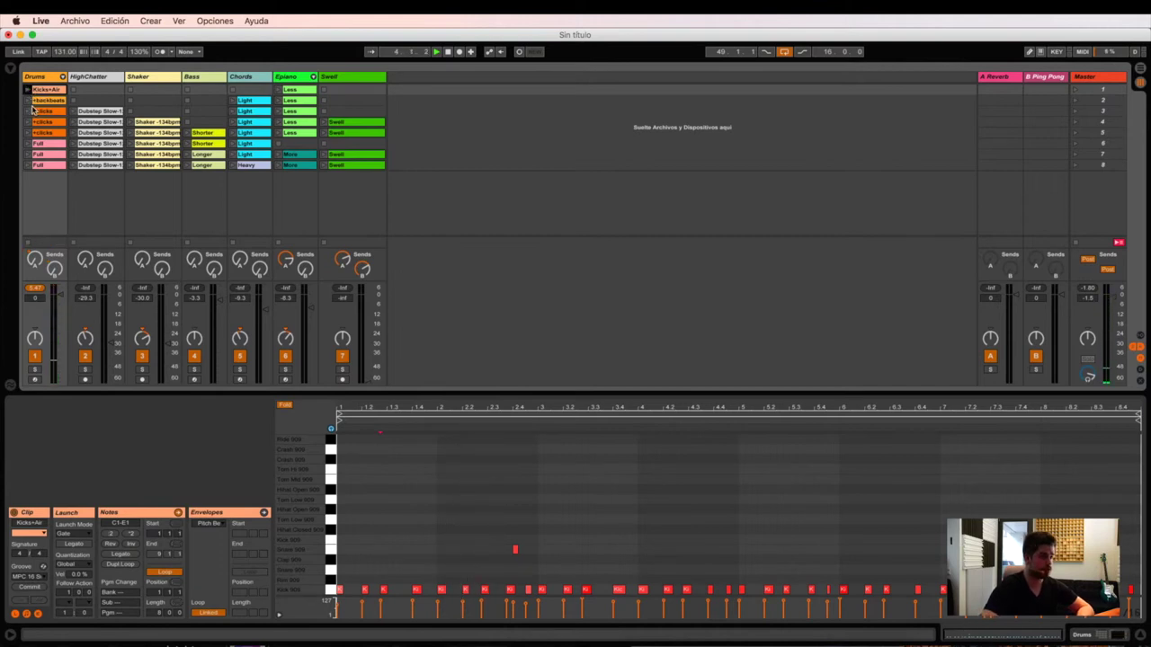
- Set the Kicks+Air clip's launch mode to Toggle and test starting and stopping it, including with the Drums track's clip stop
{"action": "left_click", "coordinate": [78, 537]}
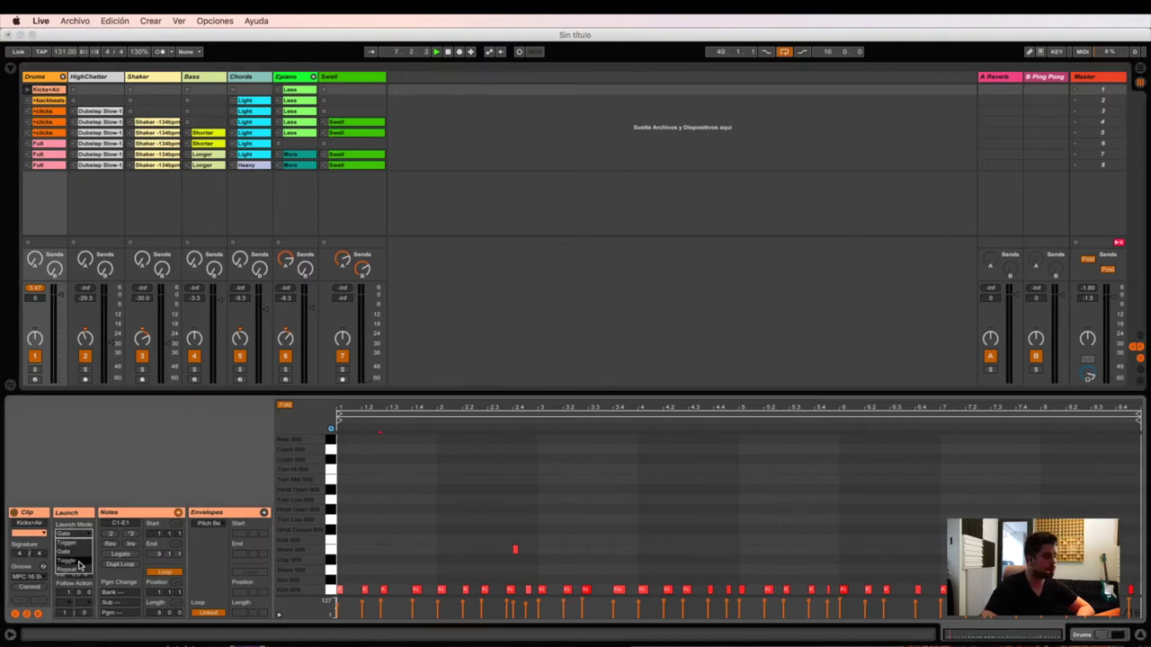
{"action": "left_click", "coordinate": [79, 563]}
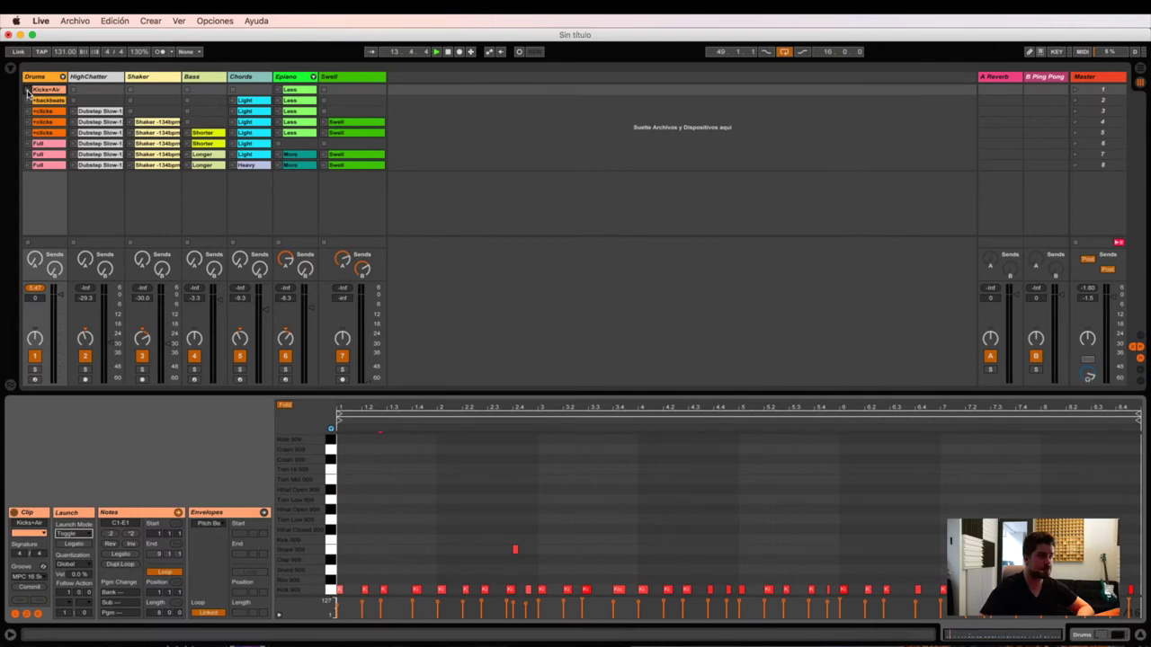
{"action": "left_click", "coordinate": [28, 91]}
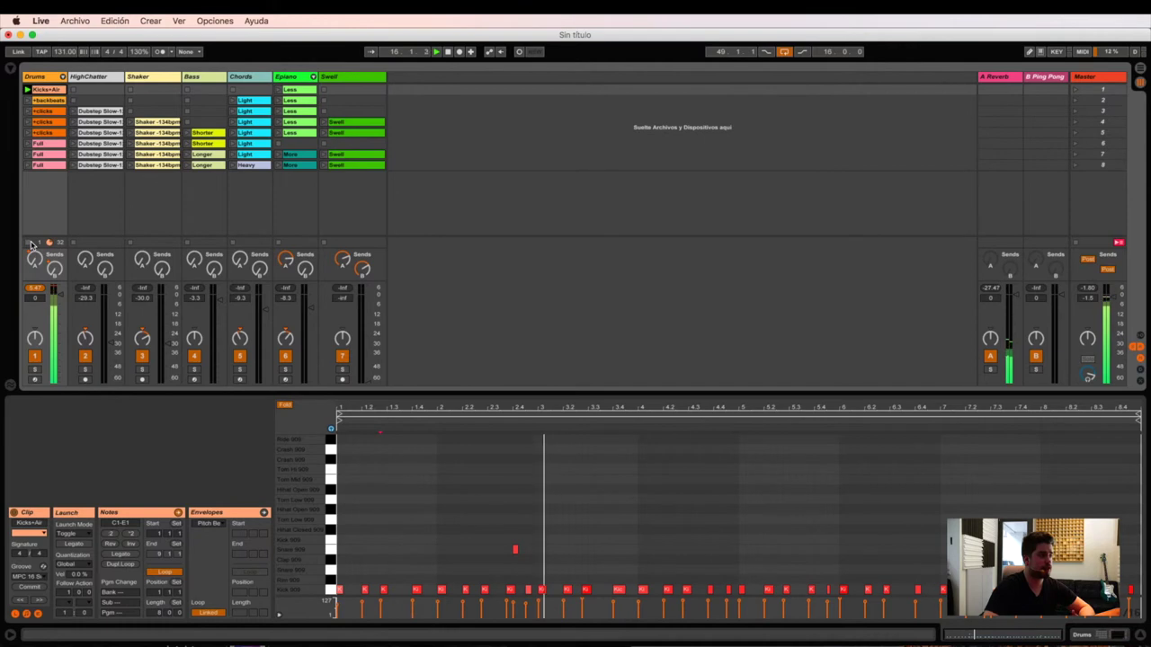
{"action": "left_click", "coordinate": [28, 243]}
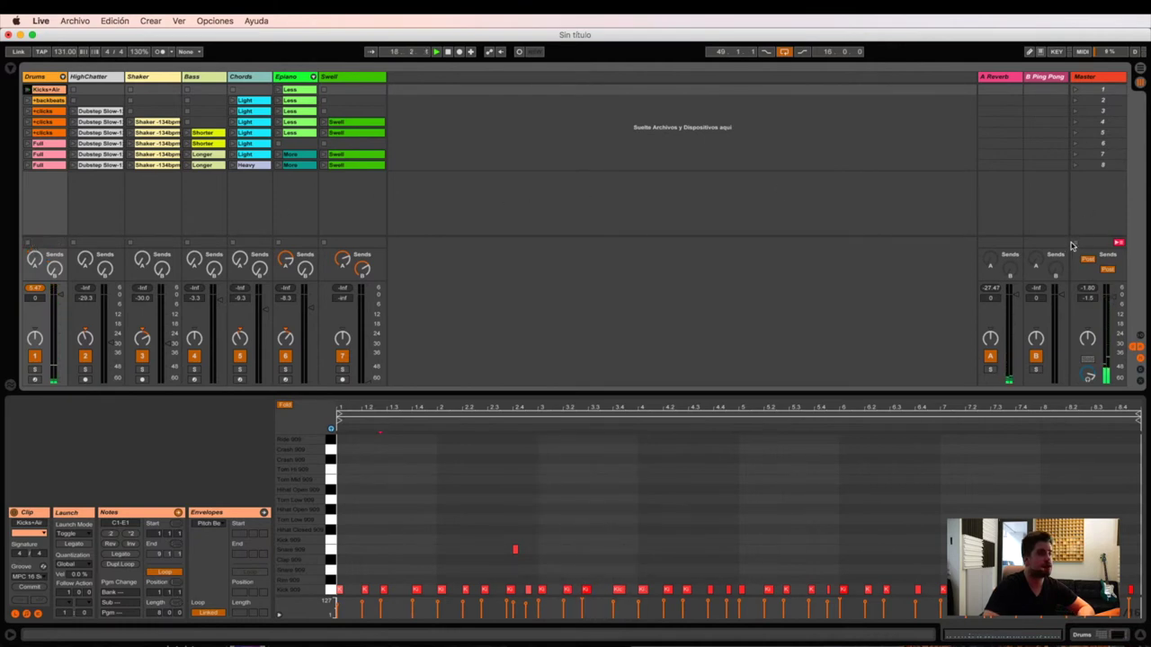
{"action": "left_click", "coordinate": [27, 90]}
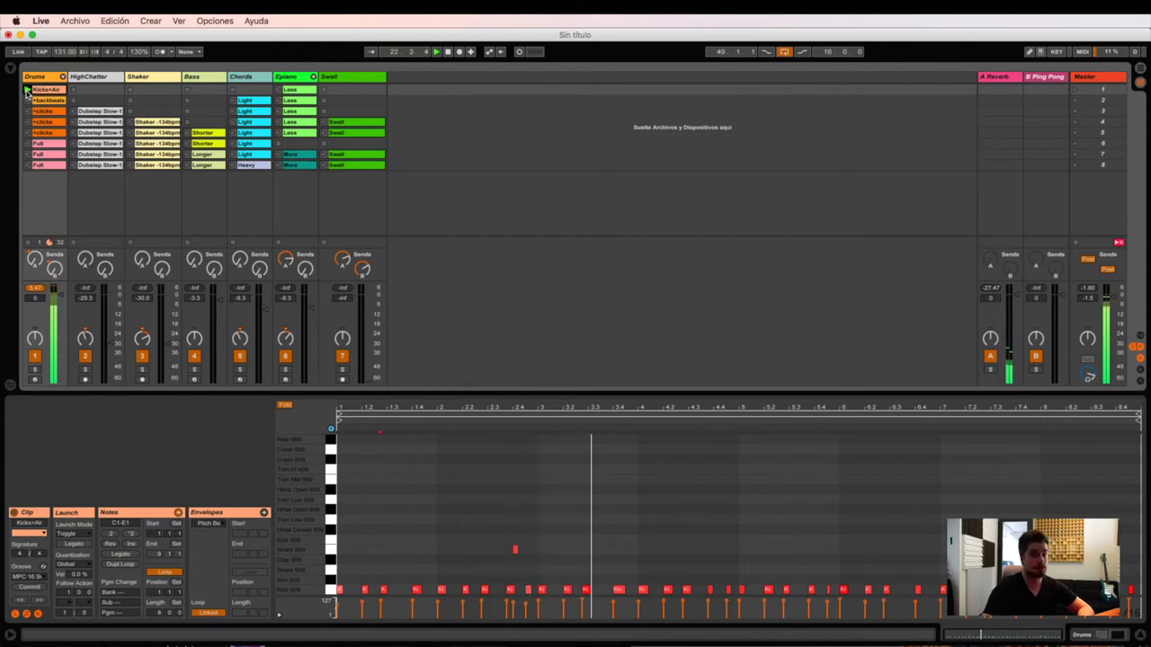
{"action": "left_click", "coordinate": [27, 91]}
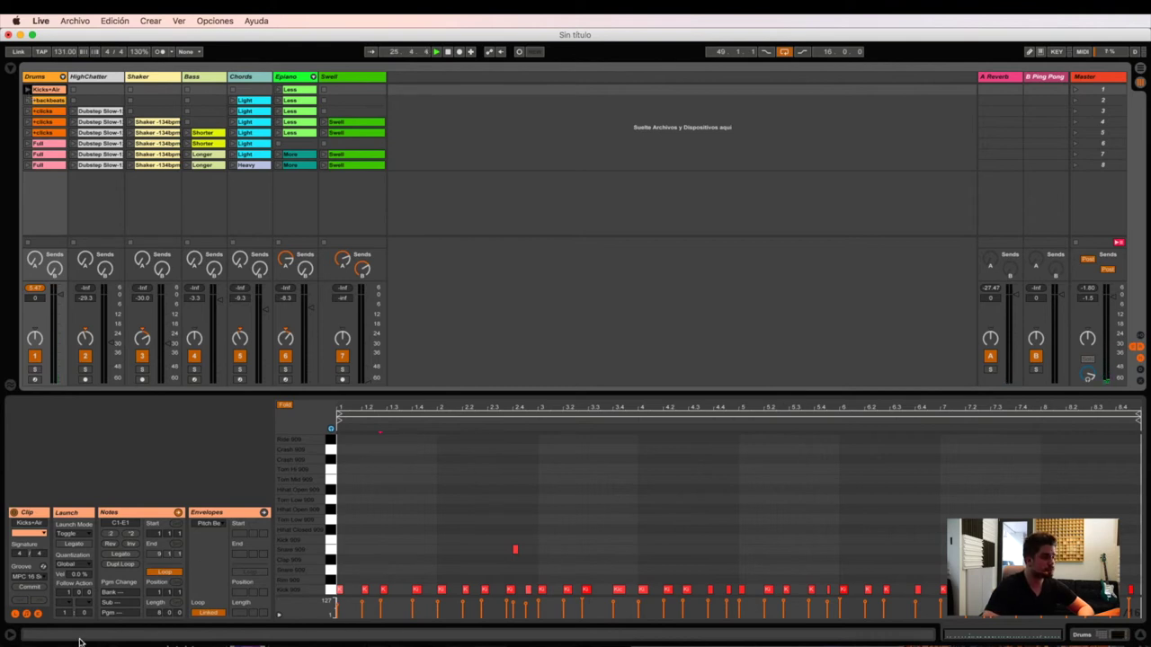
- Set the Kicks+Air clip's launch mode to Repeat
{"action": "left_click", "coordinate": [73, 536]}
{"action": "left_click", "coordinate": [81, 570]}
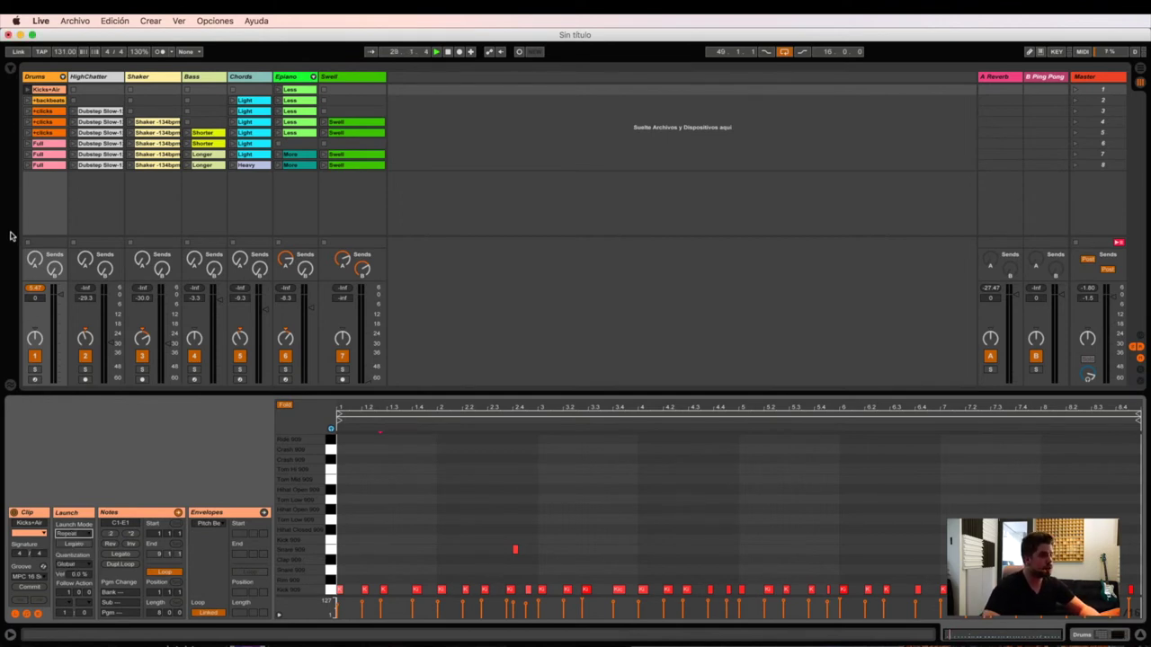
- Launch the Kicks+Air clip on the Drums track to test its Repeat launch mode without global quantization
{"action": "left_click", "coordinate": [28, 90]}
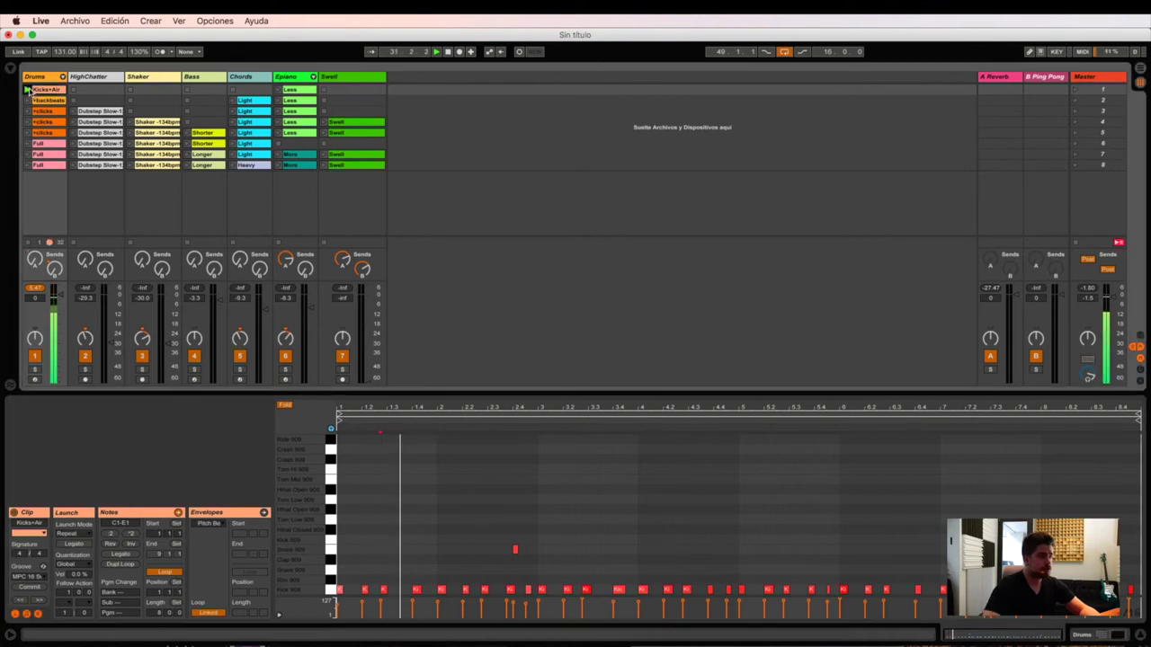
{"action": "left_click", "coordinate": [28, 91]}
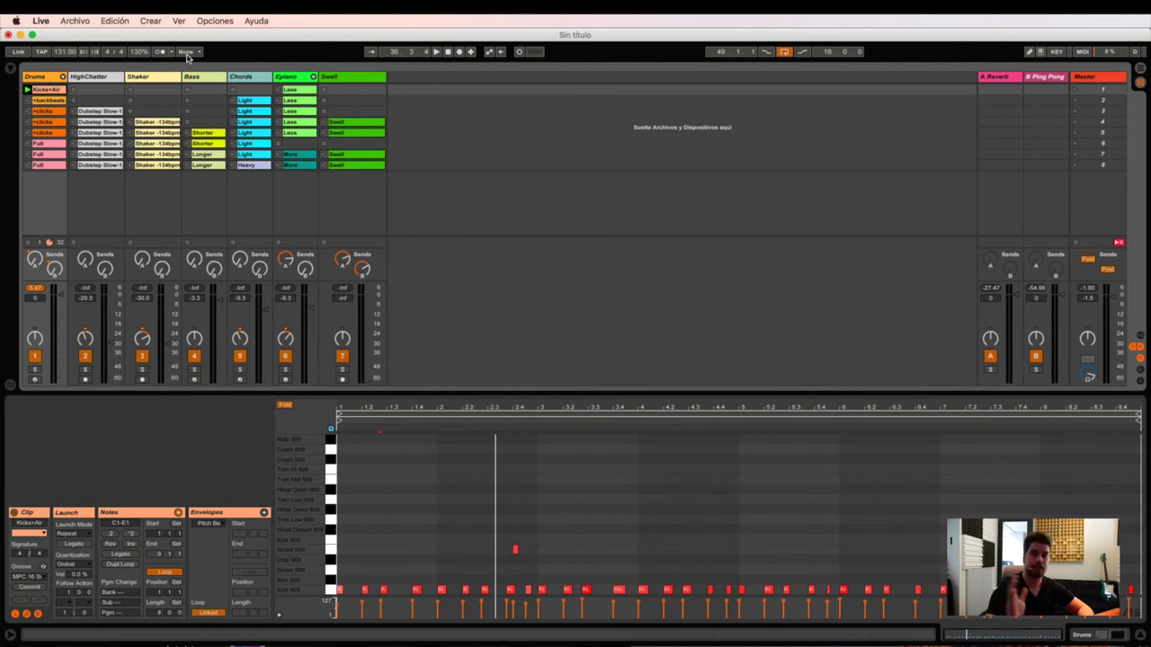
- Set the global launch quantization to 1 Bar and test launching the Kicks+Air clip in Repeat mode
{"action": "left_click", "coordinate": [187, 52]}
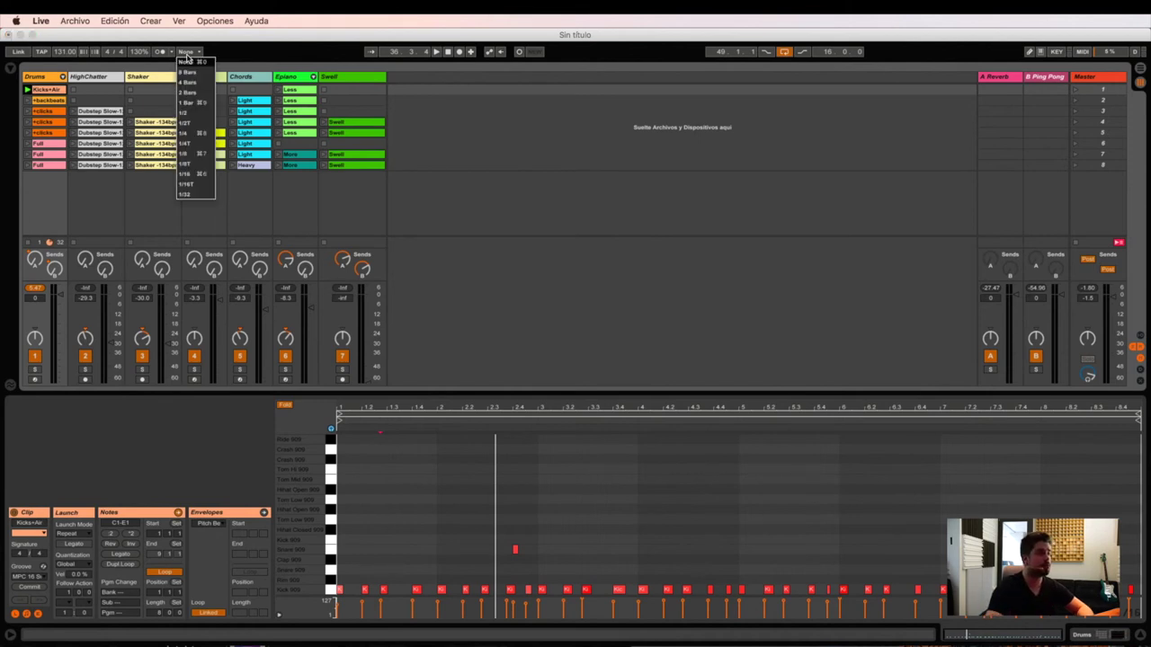
{"action": "left_click", "coordinate": [201, 104]}
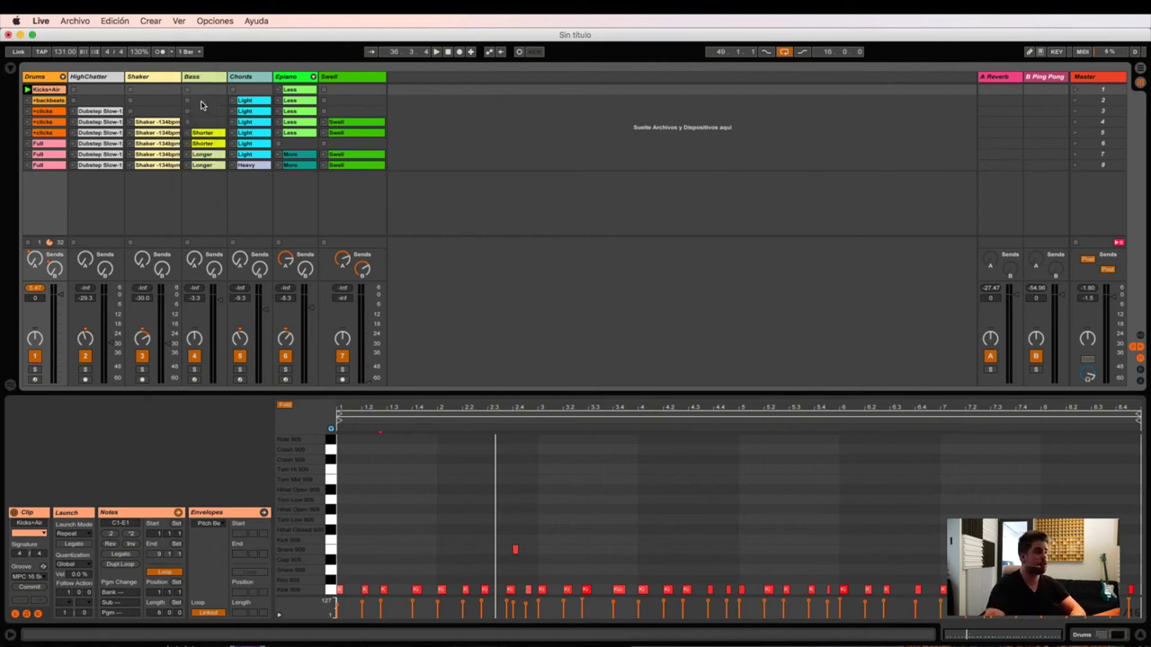
{"action": "left_click", "coordinate": [27, 90]}
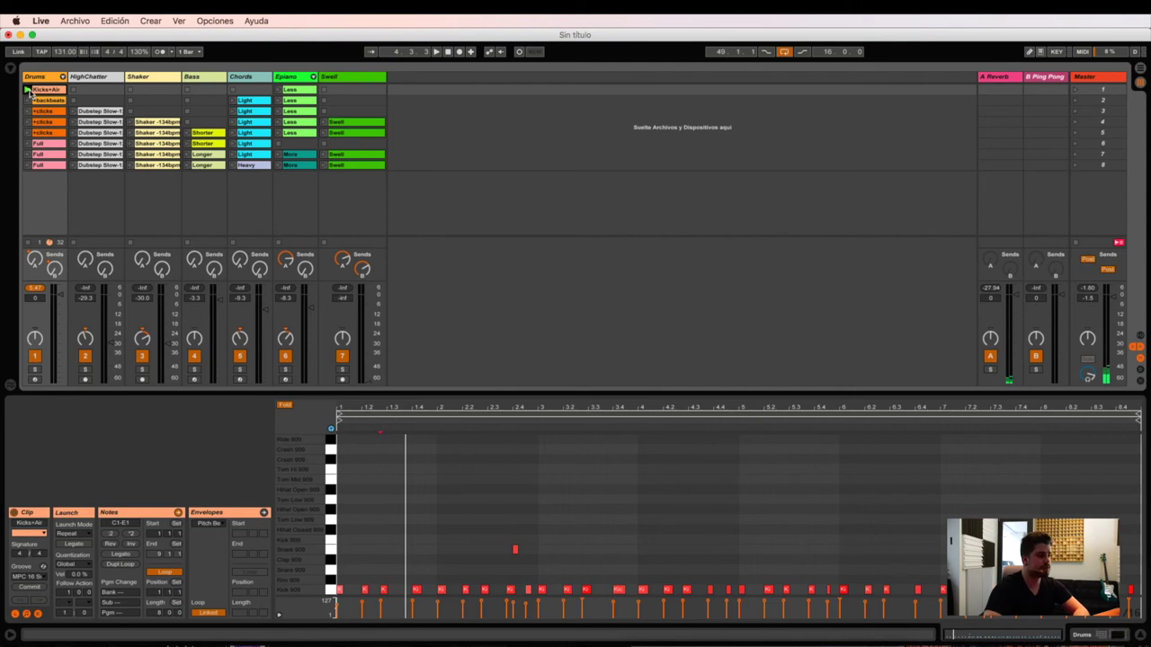
{"action": "left_click", "coordinate": [83, 535]}
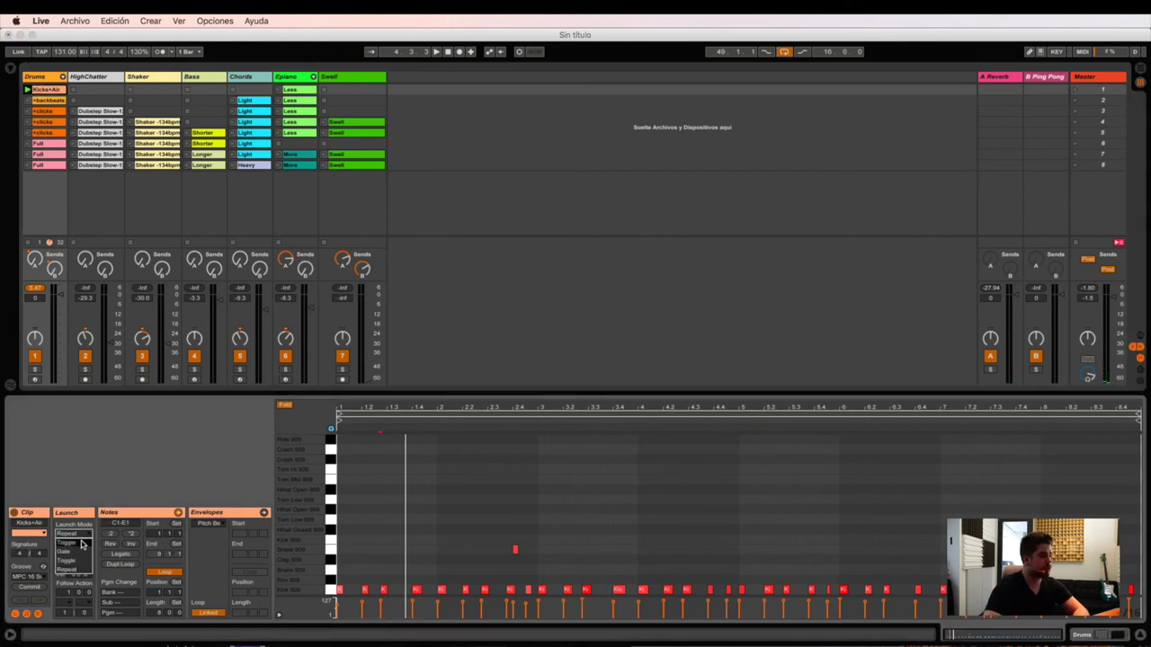
{"action": "left_click", "coordinate": [79, 520]}
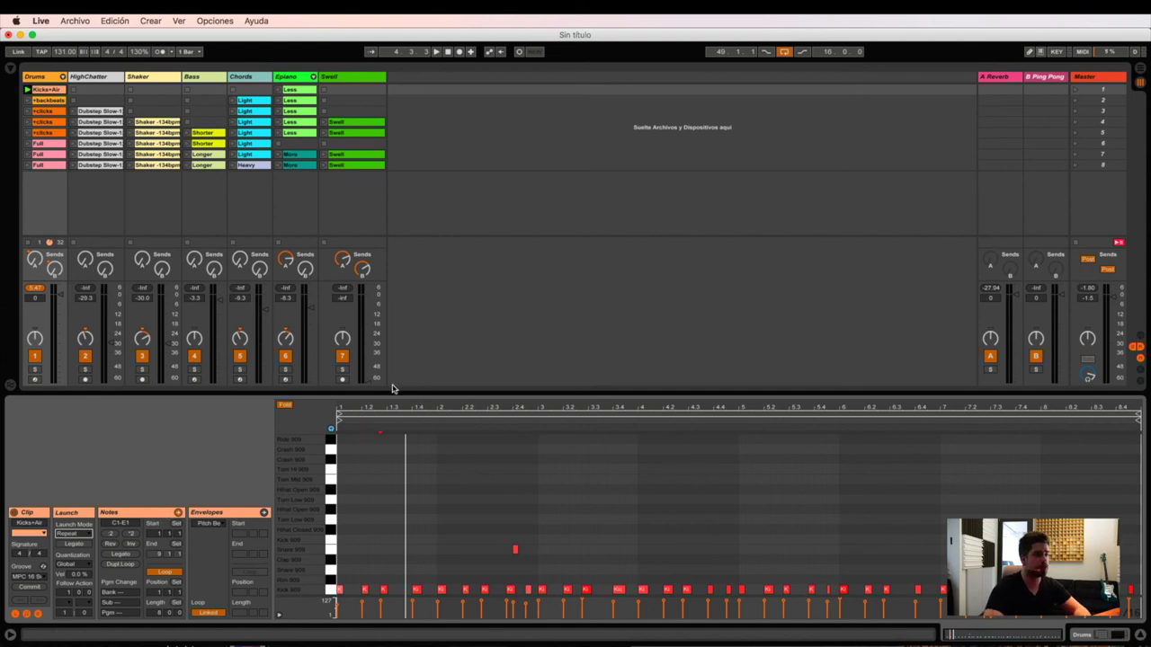
- Select the start marker and the end marker of the Kicks+Air clip to examine its playback range
{"action": "mouse_move", "coordinate": [341, 414]}
{"action": "left_mouse_down"}
{"action": "mouse_move", "coordinate": [437, 415]}
{"action": "mouse_move", "coordinate": [336, 419]}
{"action": "left_mouse_up"}
{"action": "mouse_move", "coordinate": [408, 424]}
{"action": "left_mouse_down"}
{"action": "mouse_move", "coordinate": [439, 421]}
{"action": "mouse_move", "coordinate": [339, 421]}
{"action": "left_mouse_up"}
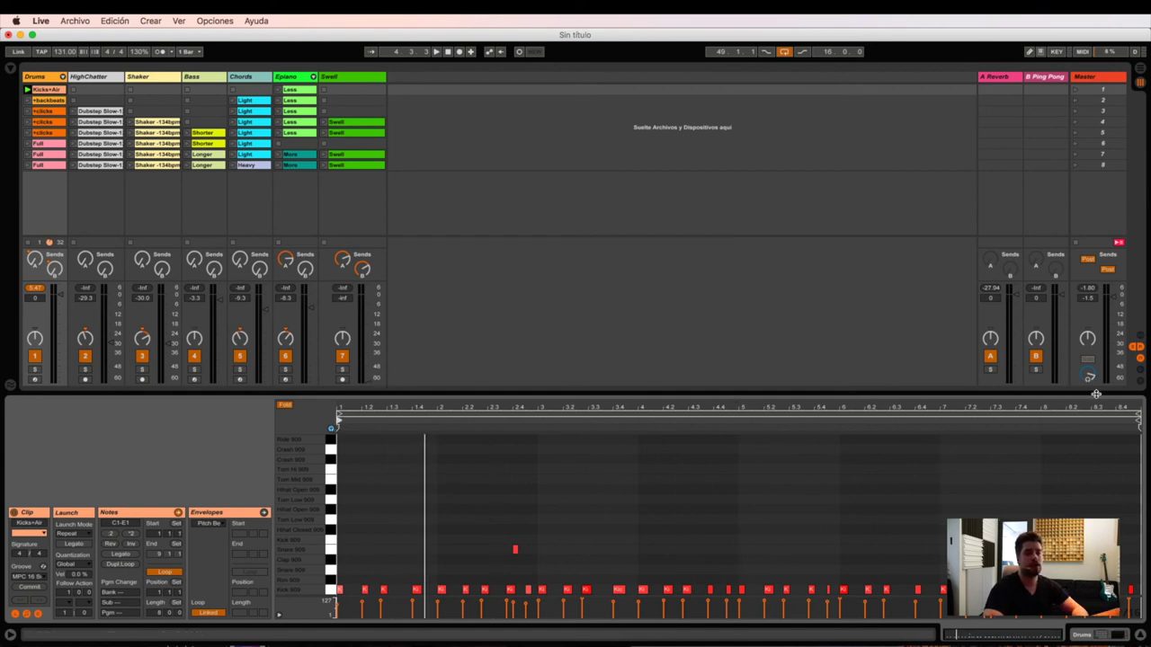
{"action": "mouse_move", "coordinate": [1138, 421]}
{"action": "left_mouse_down"}
{"action": "mouse_move", "coordinate": [1116, 421]}
{"action": "mouse_move", "coordinate": [1139, 422]}
{"action": "left_mouse_up"}
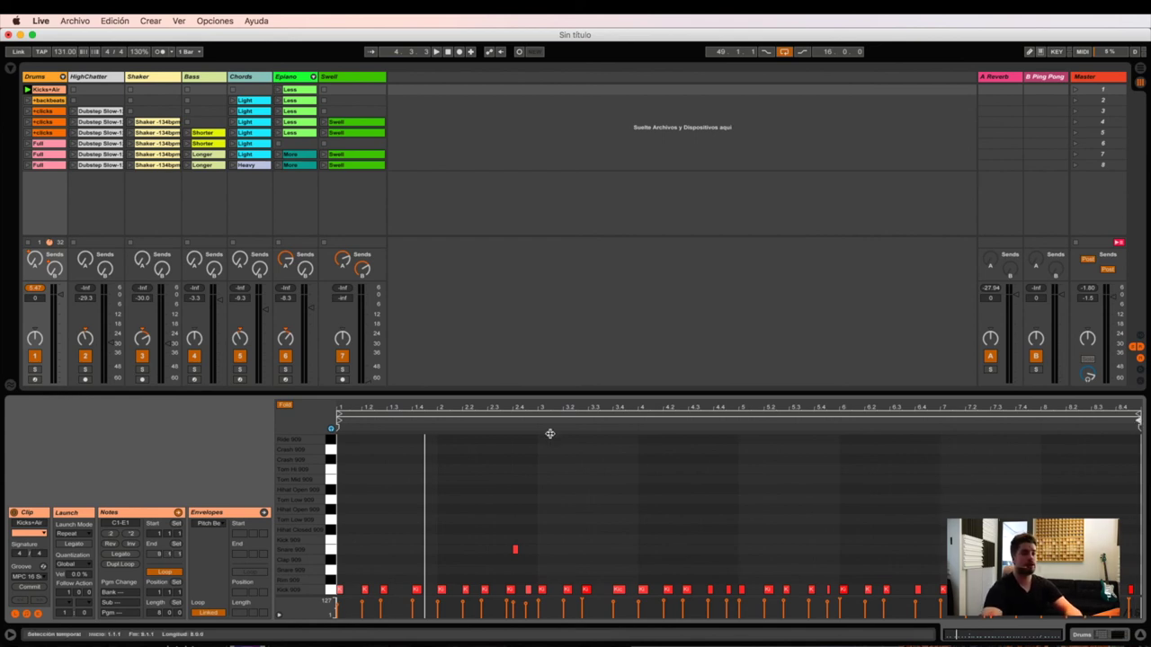